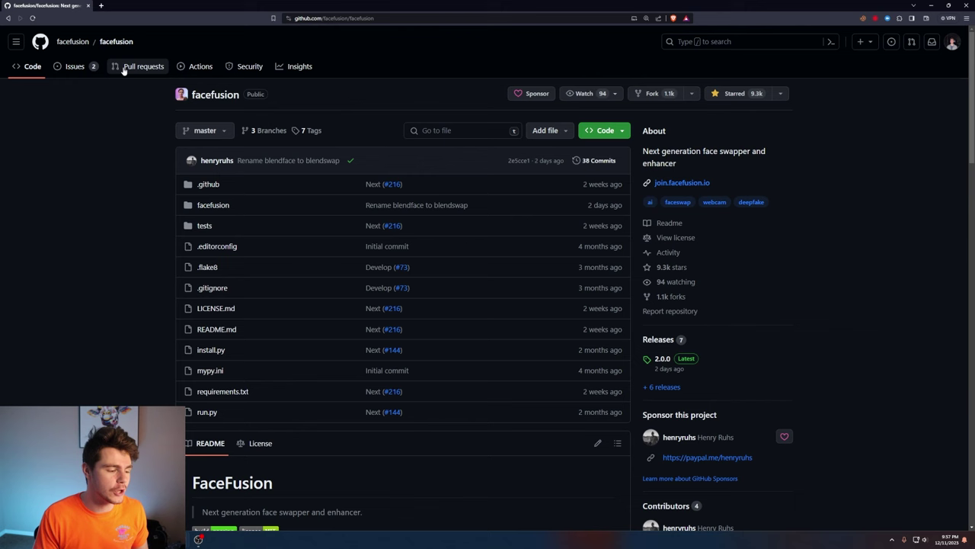
Step: Scroll the facefusion README to the Installation section and bring up the installation link's context menu
scroll(301, 371, down, 5)
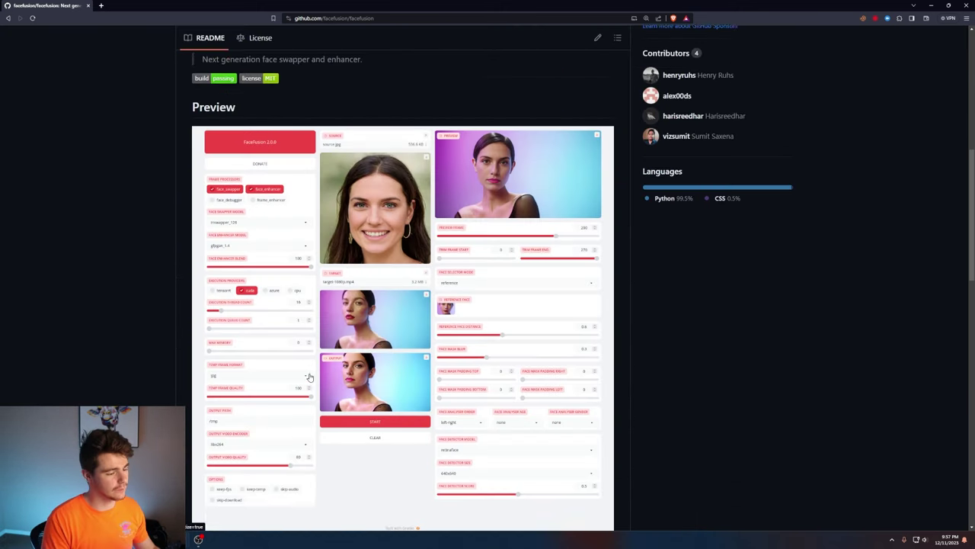
scroll(311, 350, down, 1)
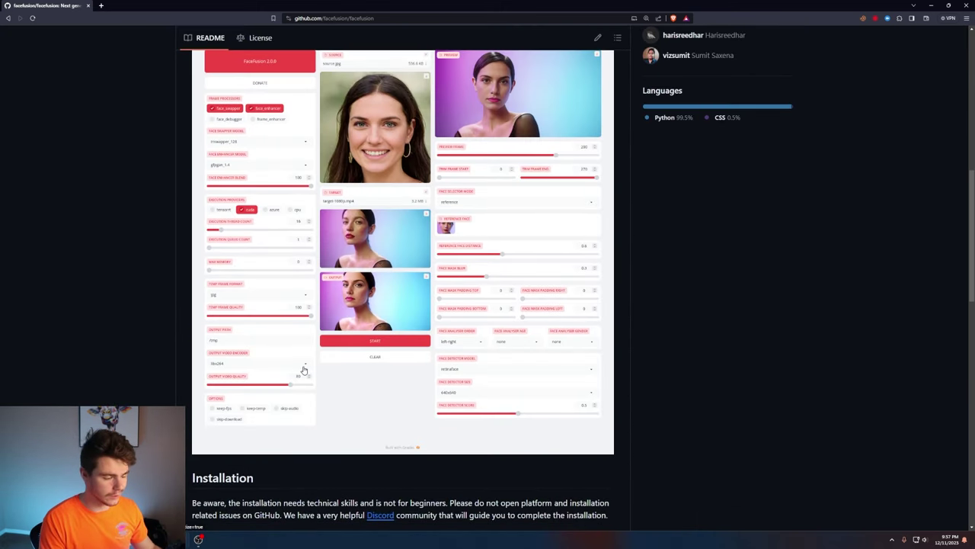
scroll(385, 369, down, 2)
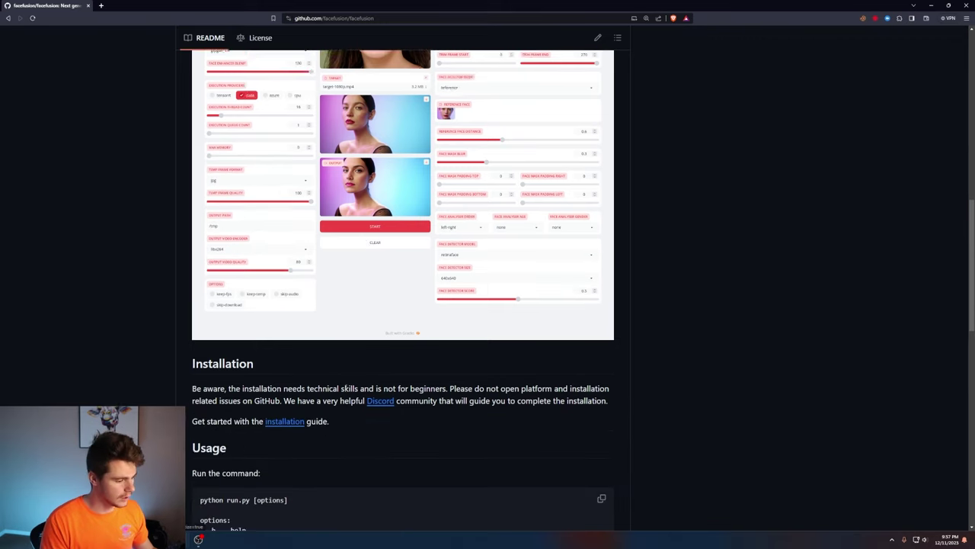
drag(271, 313, 373, 314)
scroll(309, 355, down, 2)
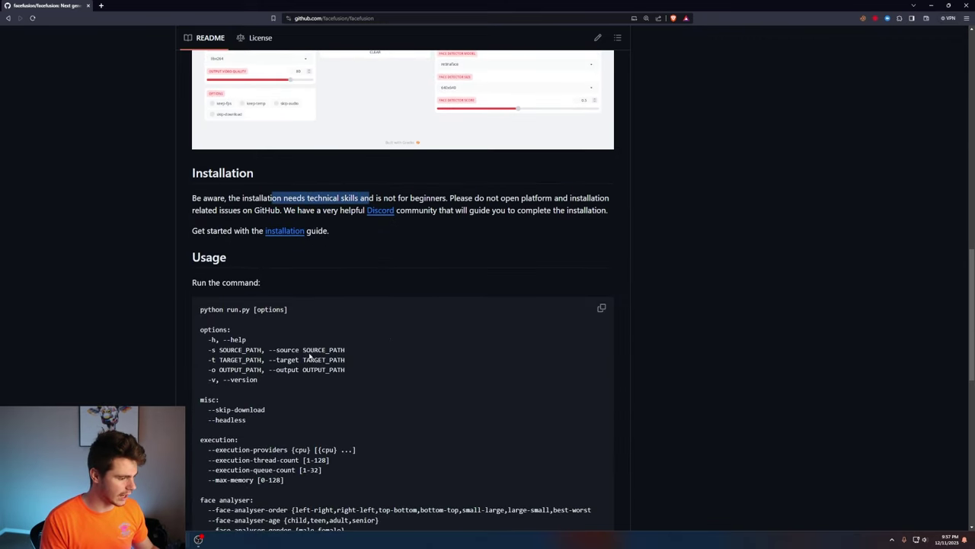
scroll(216, 329, down, 5)
drag(231, 329, 381, 389)
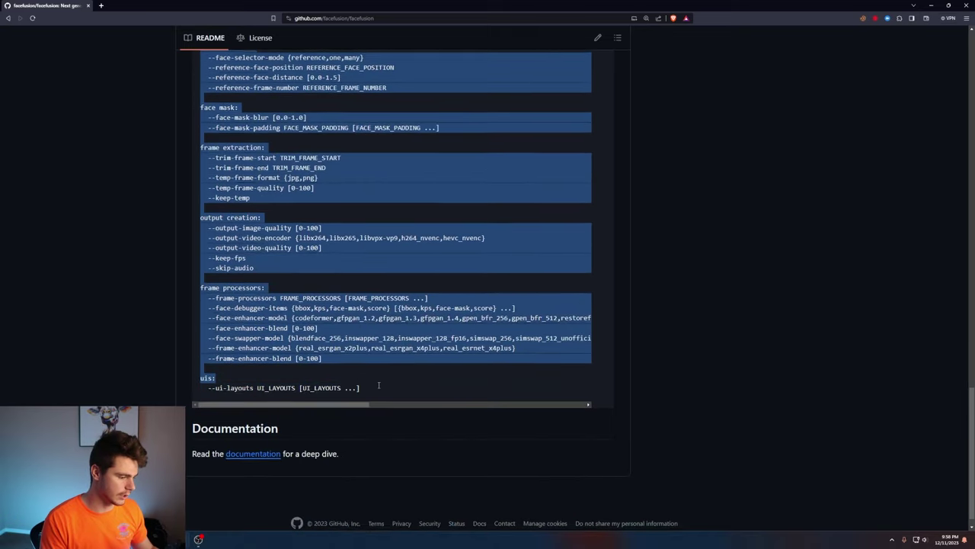
click(265, 368)
scroll(265, 367, up, 7)
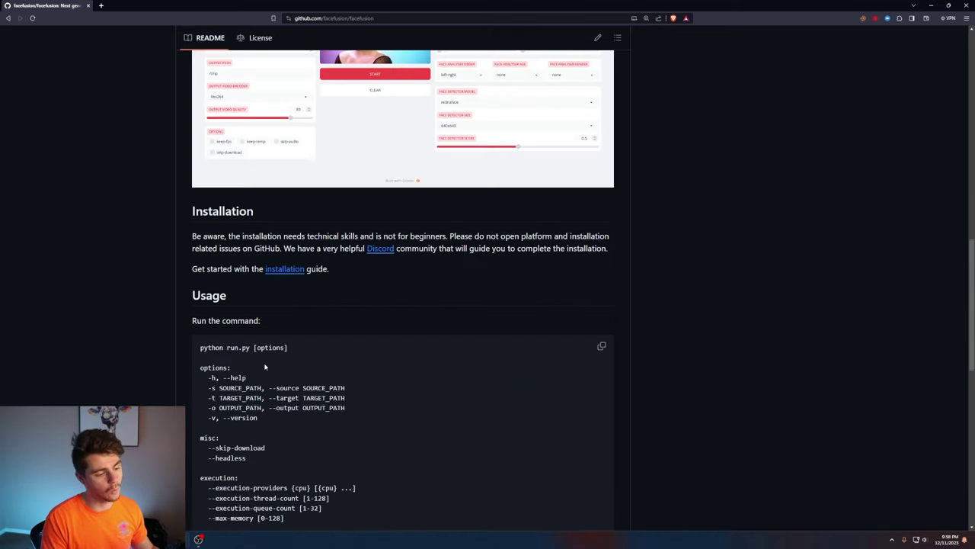
right_click(285, 275)
Step: Open the installation guide in a new tab and look at the MacOS platform page
click(305, 278)
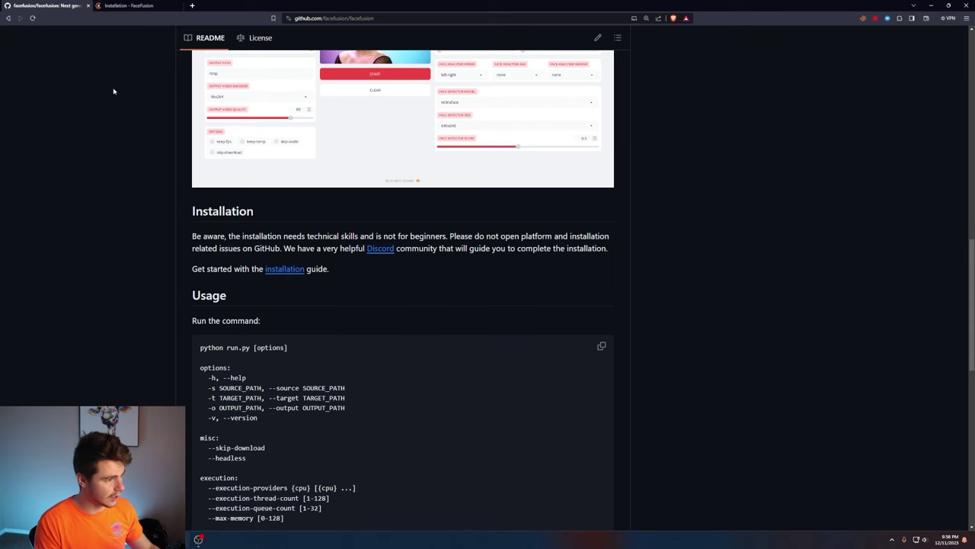
key(ctrl+Tab)
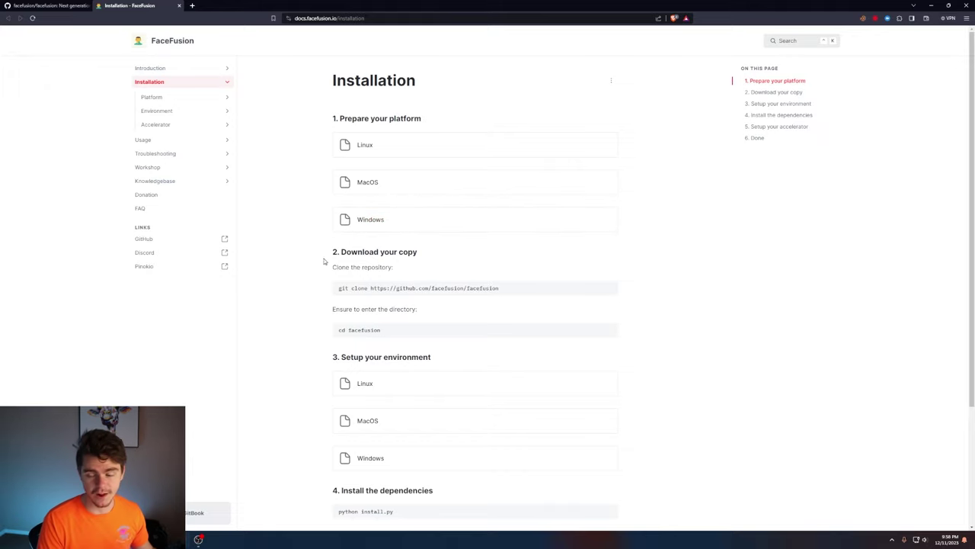
click(424, 190)
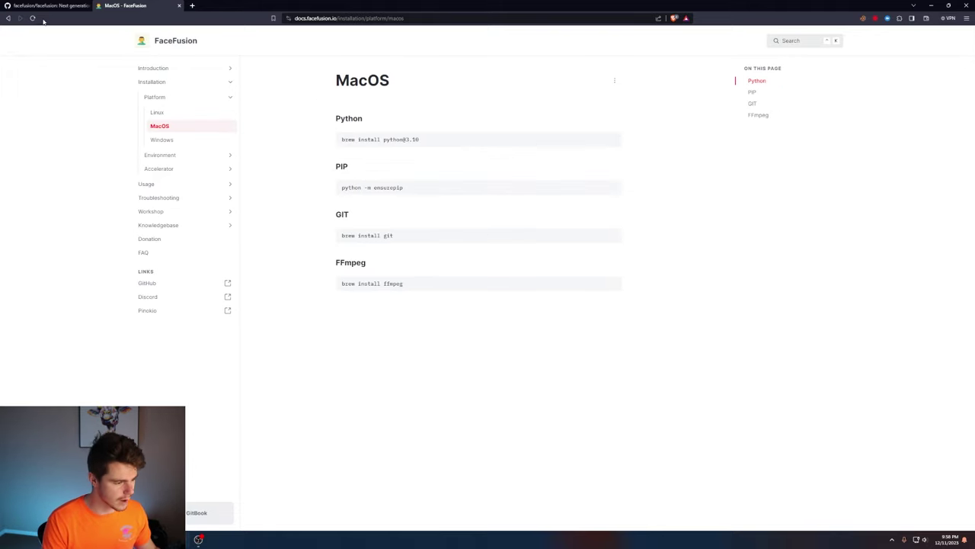
click(8, 17)
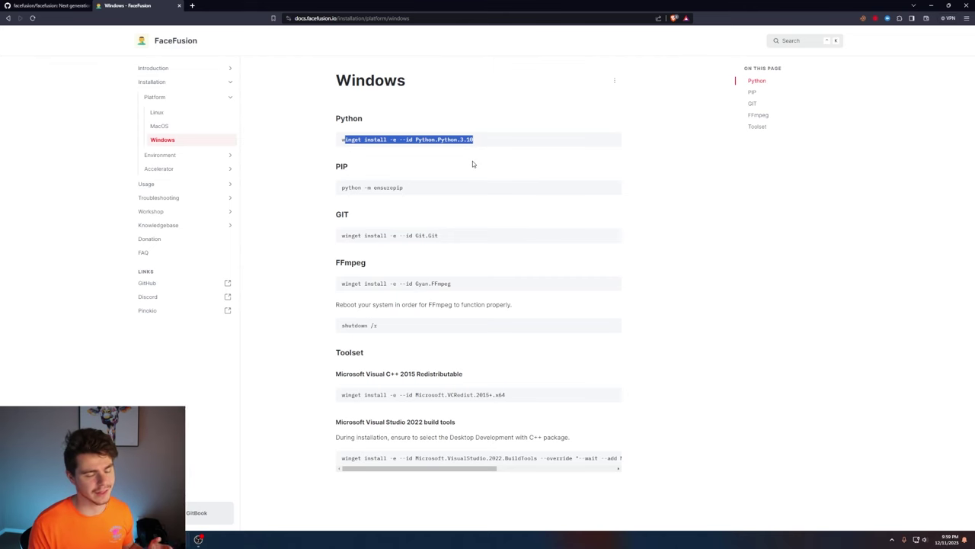
Step: Load python.org in a new tab, then return to the FaceFusion Windows docs
key(ctrl+t)
text(python.org)
key(Return)
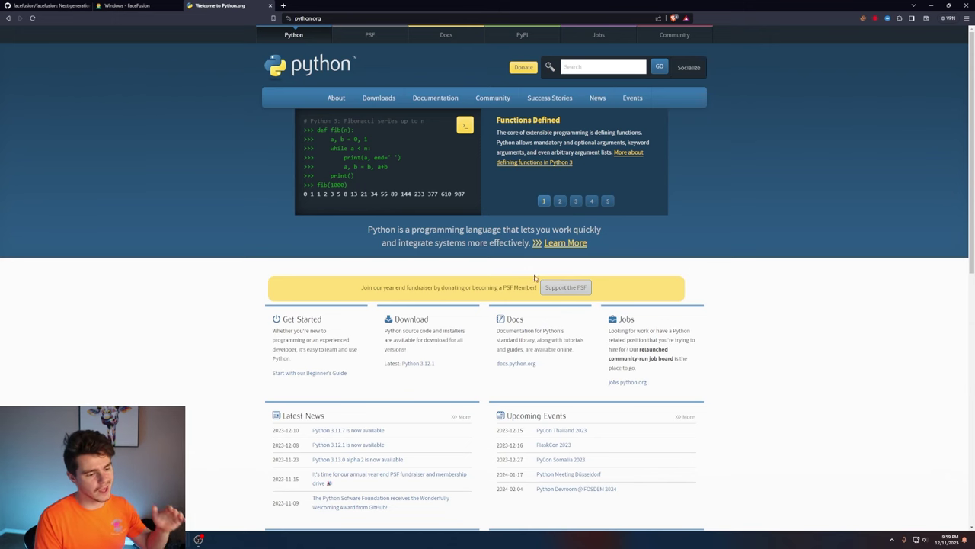
scroll(474, 302, down, 1)
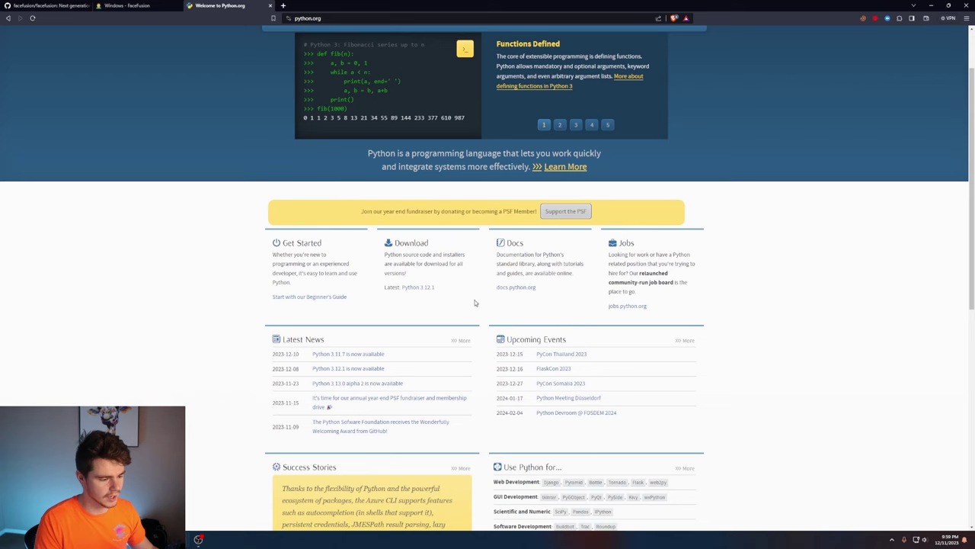
key(ctrl+shift+Tab)
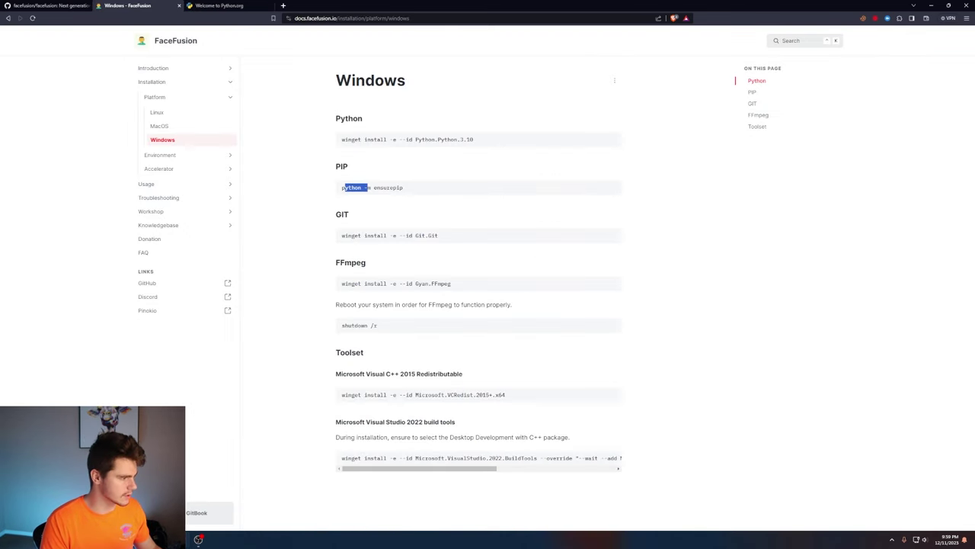
Step: Run python -m ensurepip in a new VS Code terminal, confirming pip is already installed
key(alt+Tab)
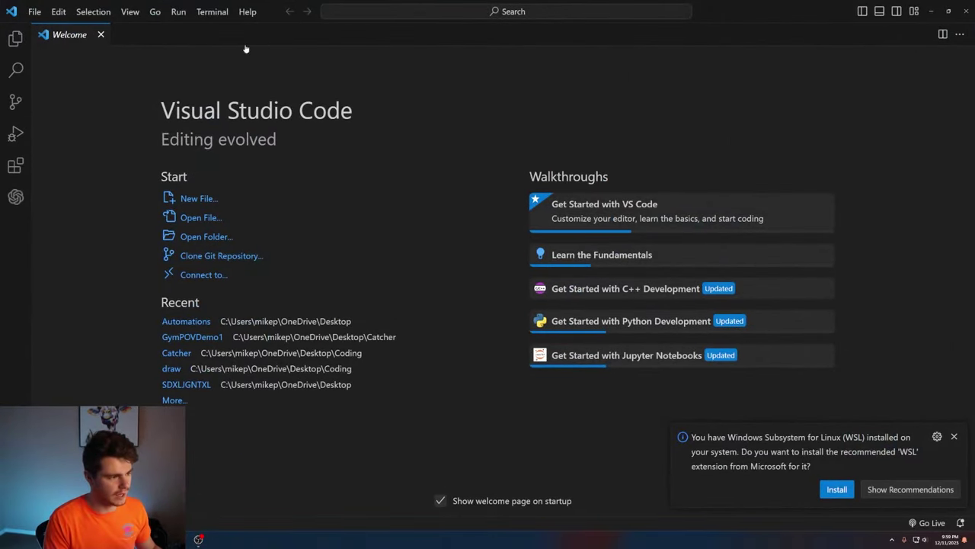
click(212, 11)
click(228, 30)
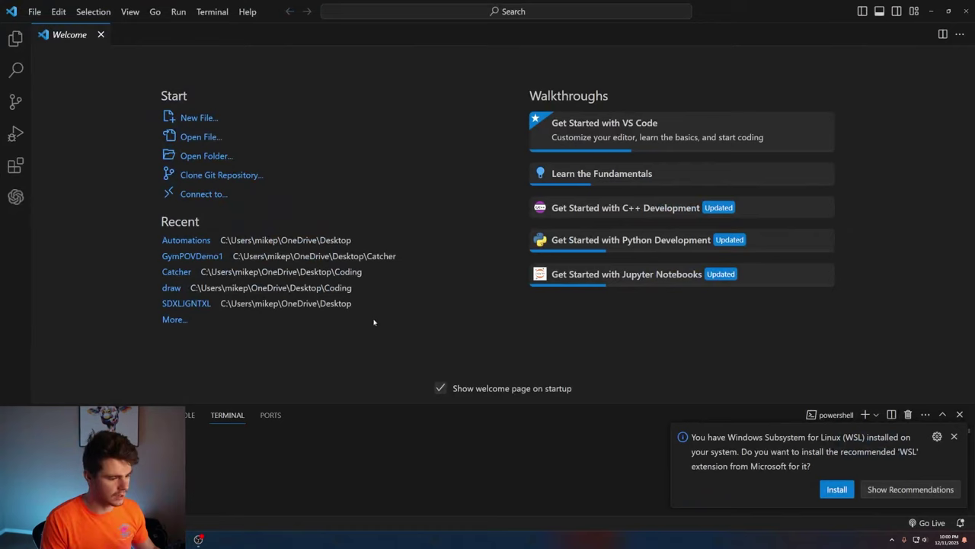
key(ctrl+v)
key(Return)
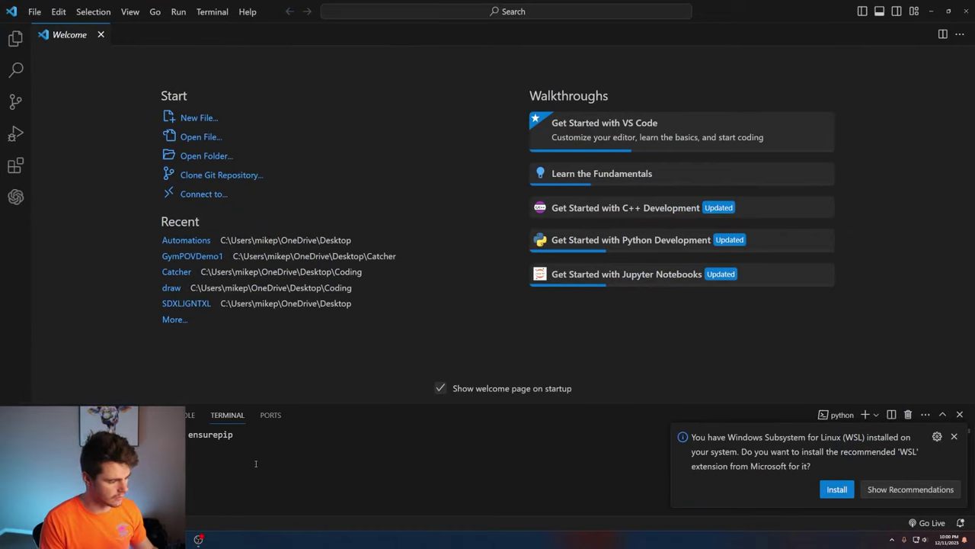
drag(217, 477, 184, 456)
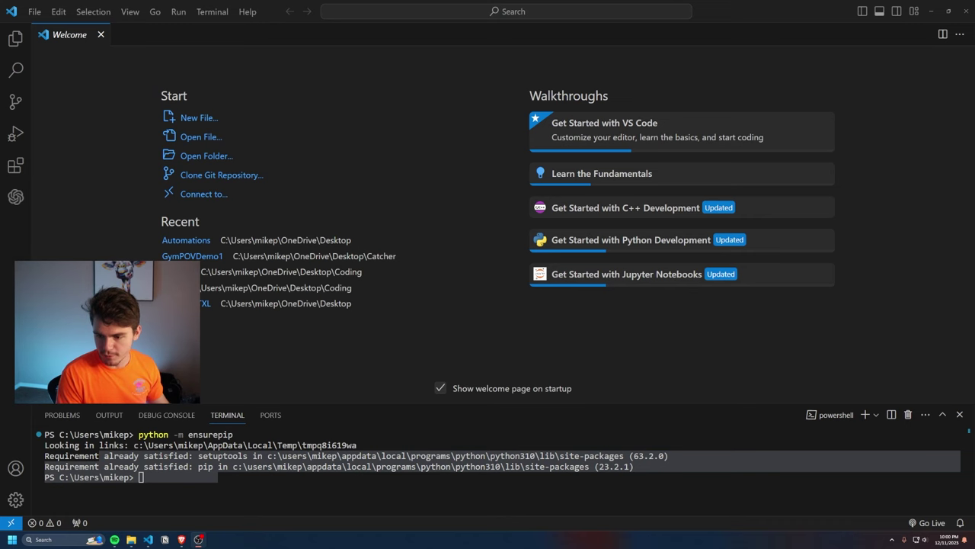
Step: Show the Python extension's details in the Extensions list, then return to the browser
click(15, 165)
scroll(105, 229, down, 5)
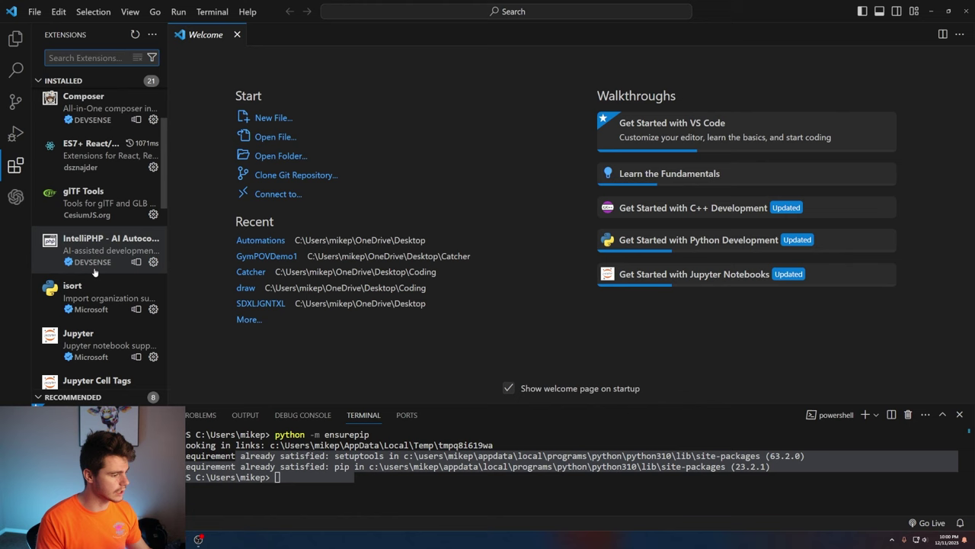
scroll(95, 287, down, 8)
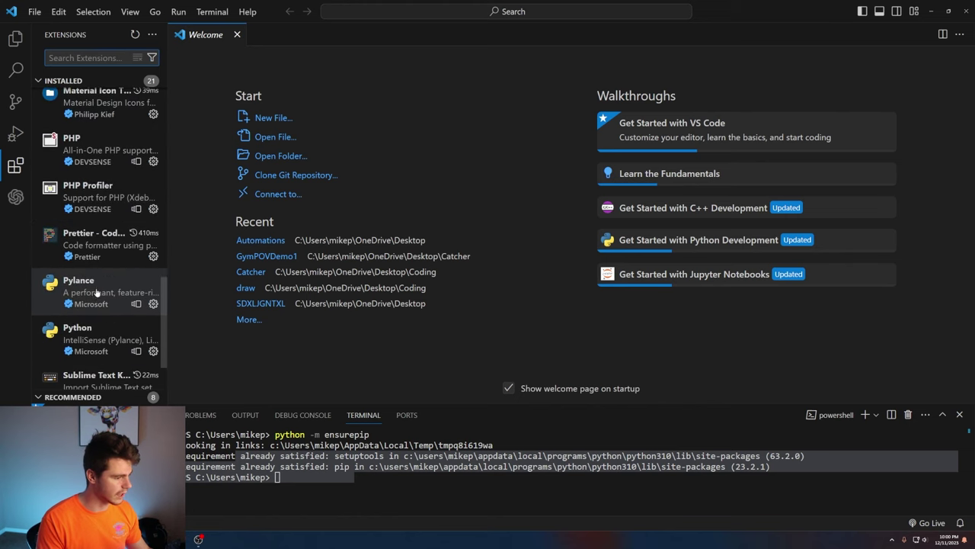
scroll(69, 276, down, 2)
click(84, 276)
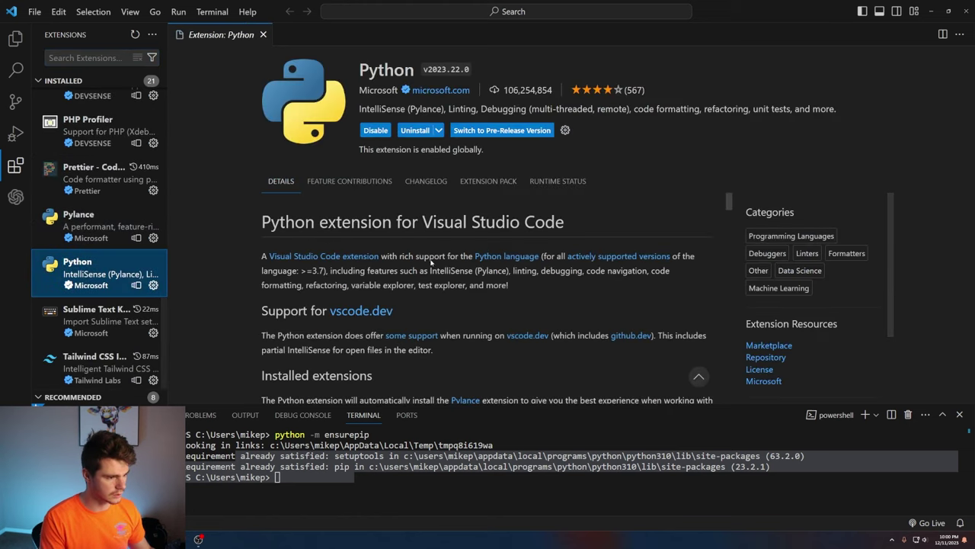
key(alt+Tab)
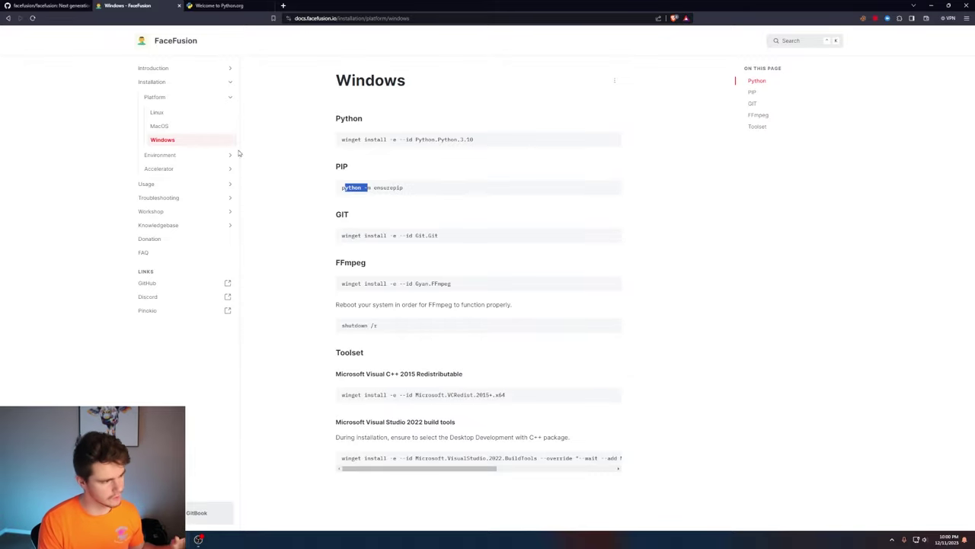
Step: Check the clone and download options under the GitHub repository's Code button
key(ctrl+shift+Tab)
scroll(577, 180, up, 8)
scroll(576, 180, up, 5)
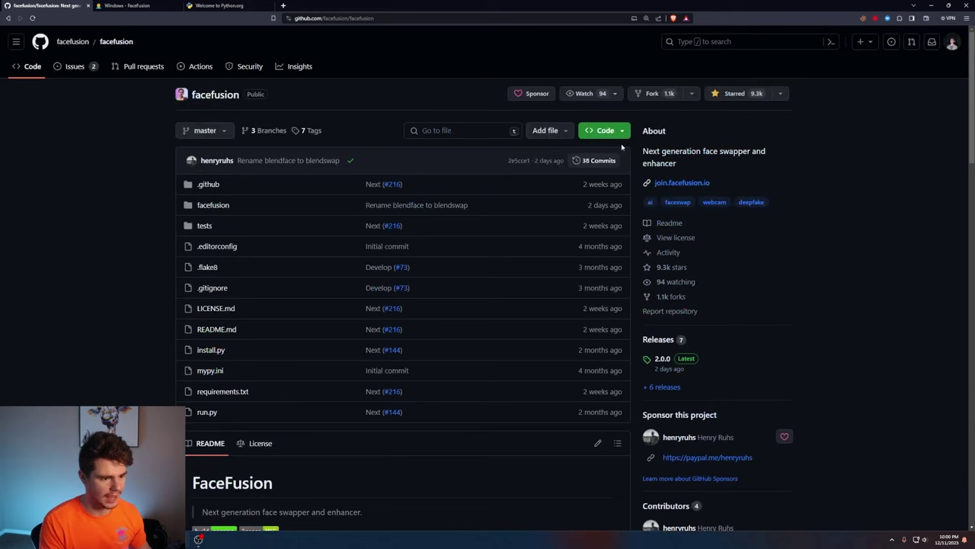
click(605, 131)
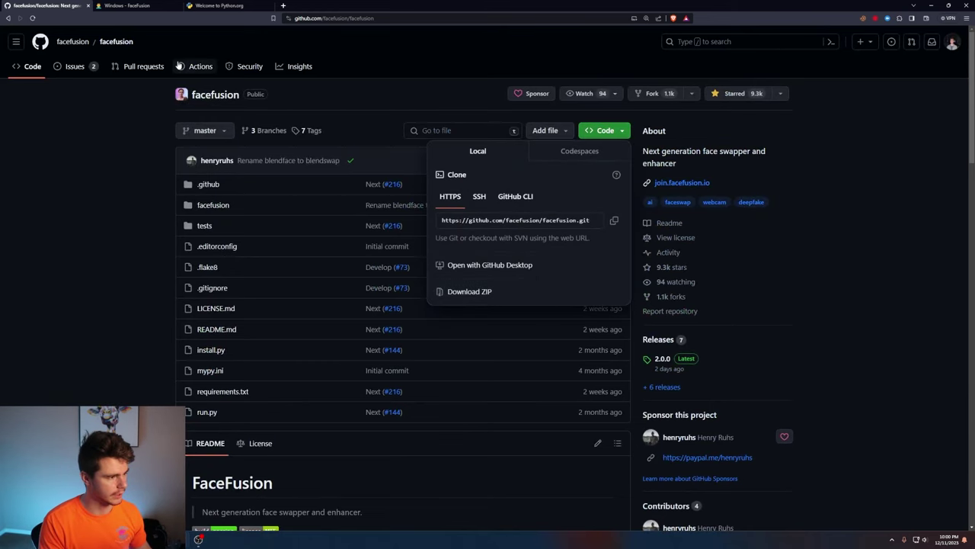
key(ctrl+Tab)
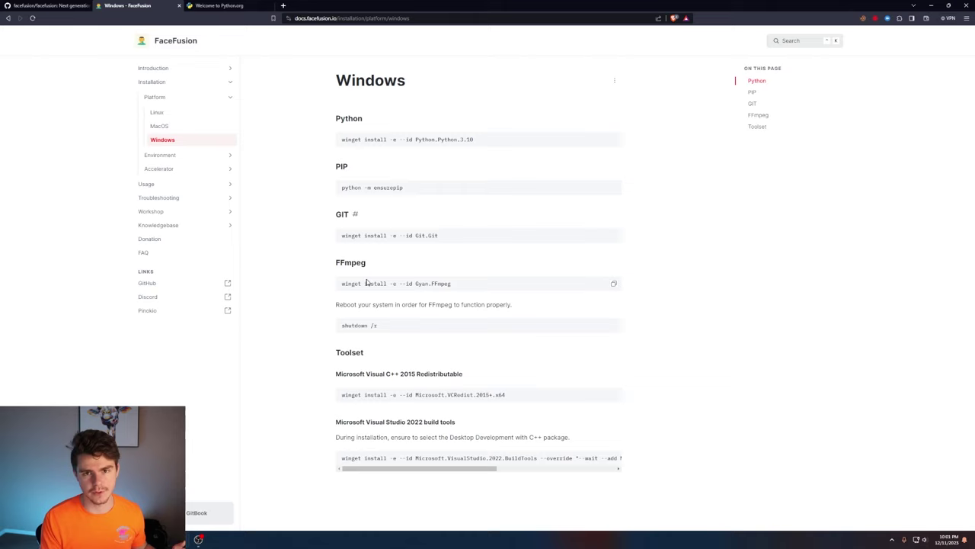
Step: Open the FFmpeg download page, then return to the Windows docs tab
drag(339, 262, 380, 251)
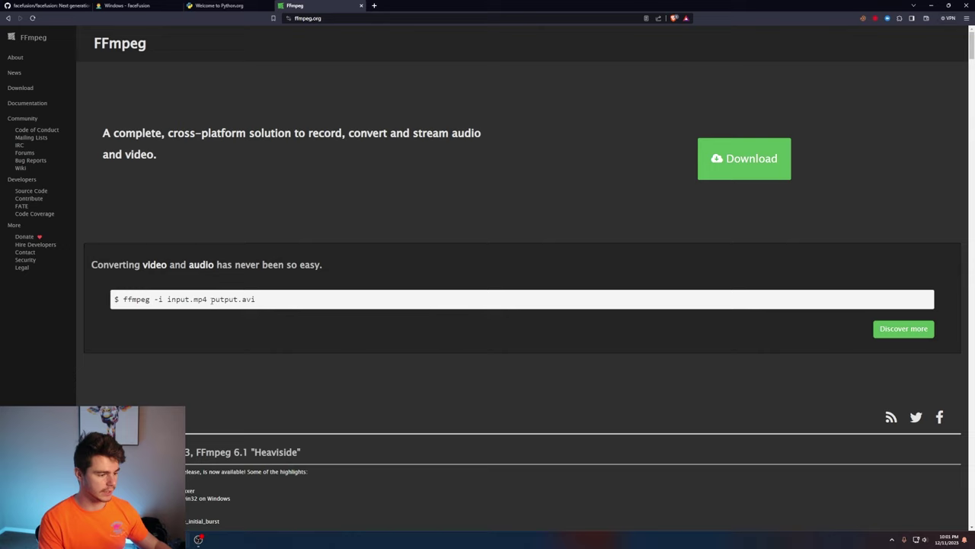
click(751, 169)
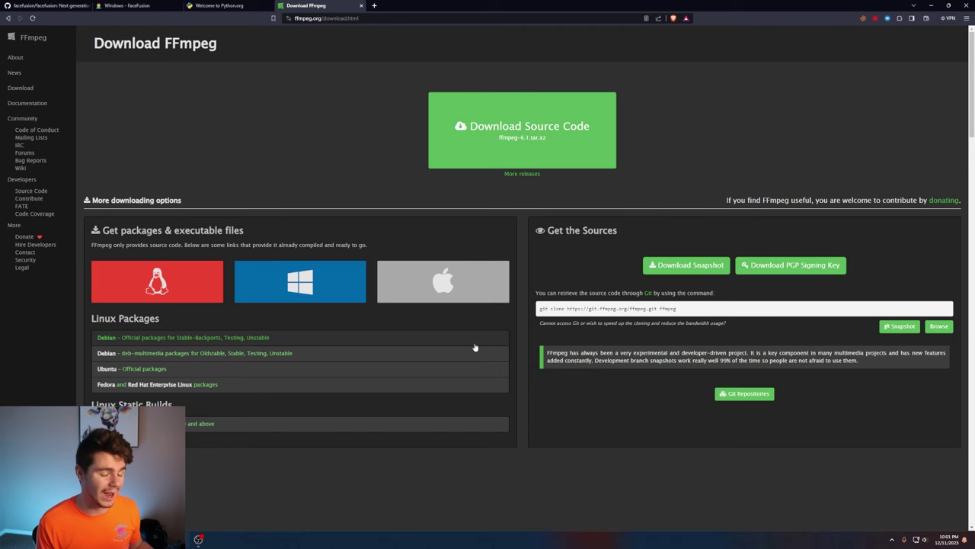
click(126, 5)
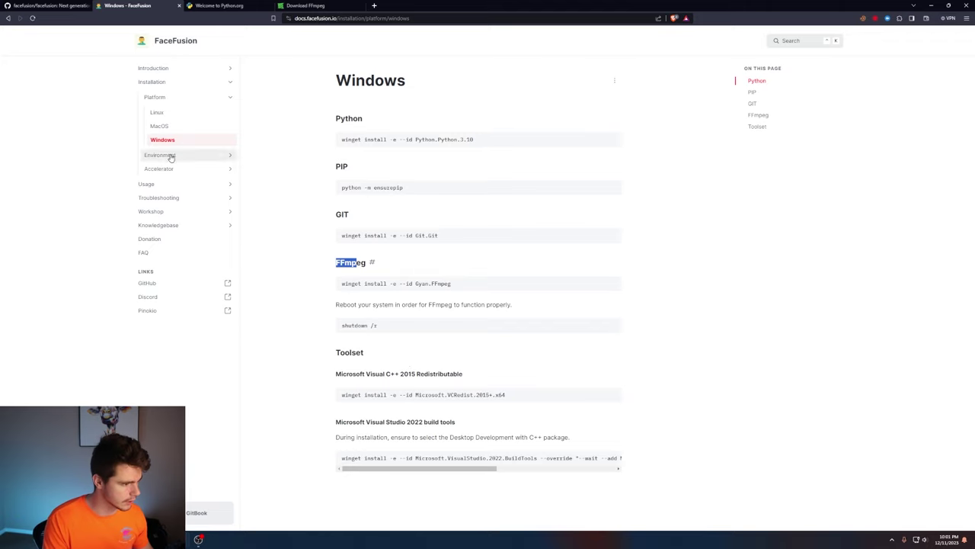
Step: Copy the git clone command from the docs' main Installation page
click(156, 84)
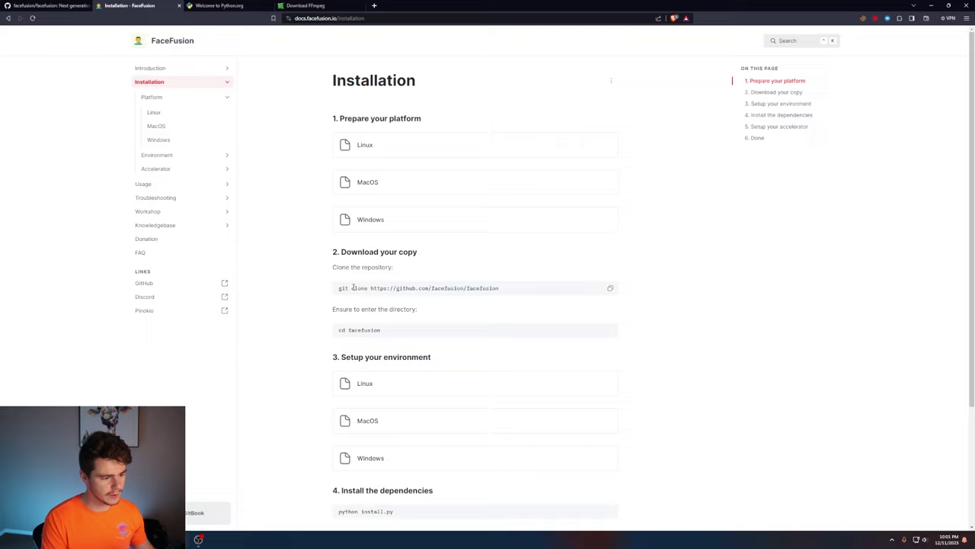
drag(338, 288, 518, 291)
click(610, 288)
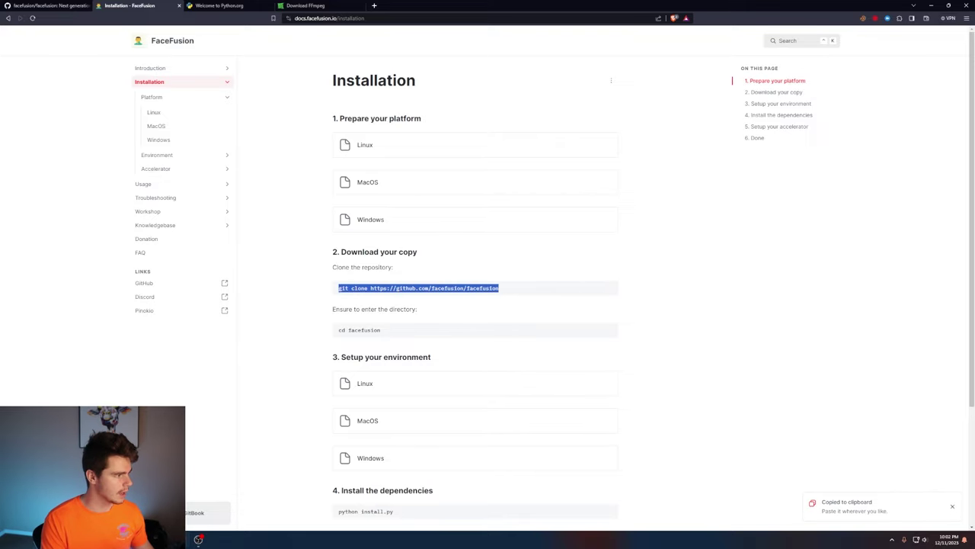
Step: Run git clone in a new VS Code terminal within the FS folder
key(alt+Tab)
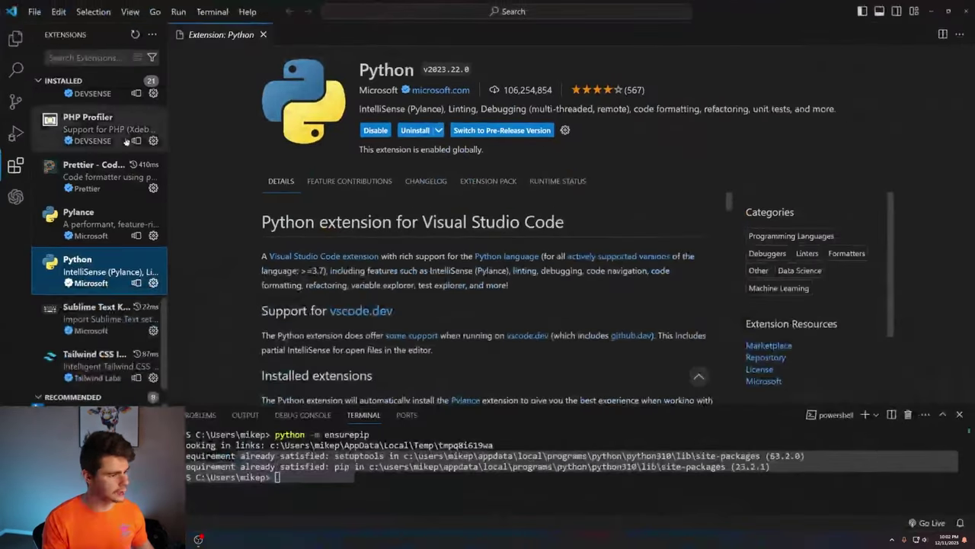
click(263, 35)
click(207, 14)
click(237, 30)
click(15, 39)
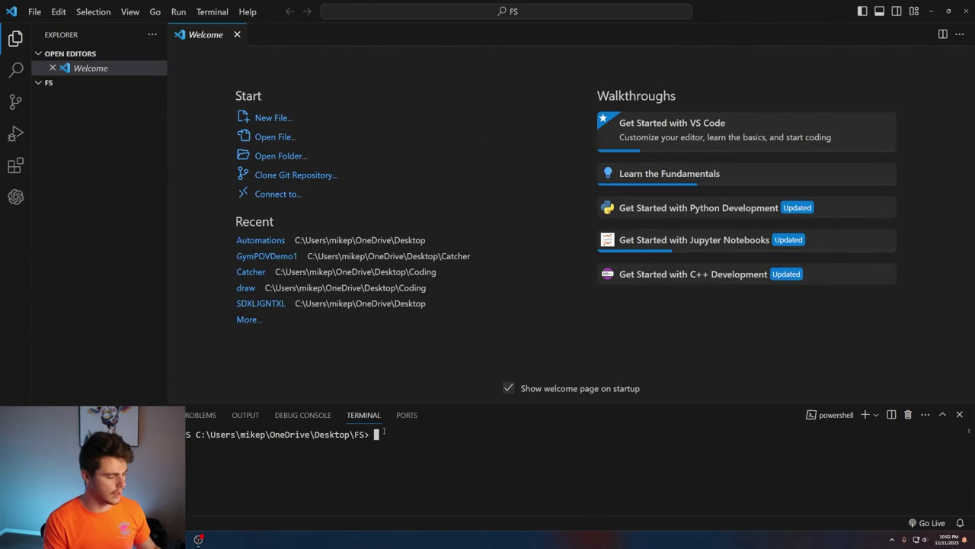
key(ctrl+v)
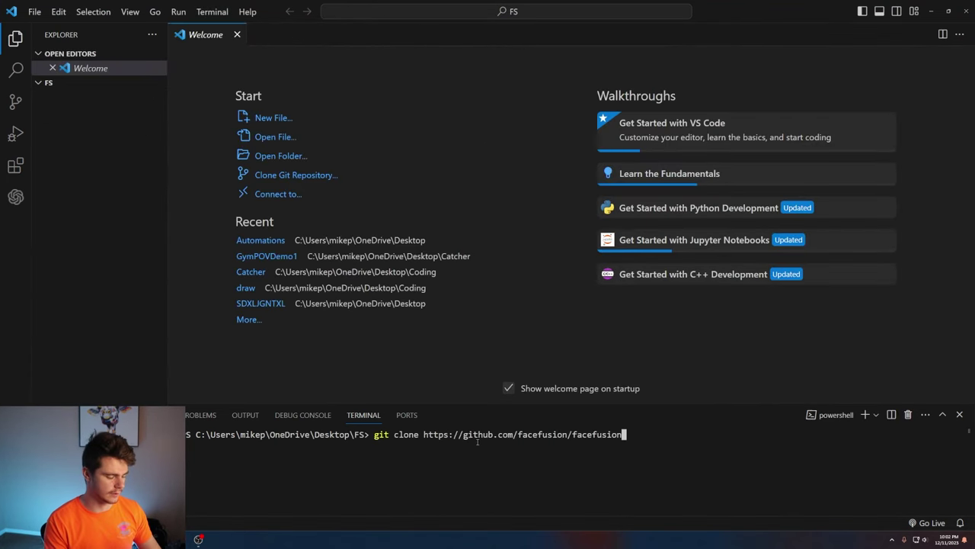
key(Return)
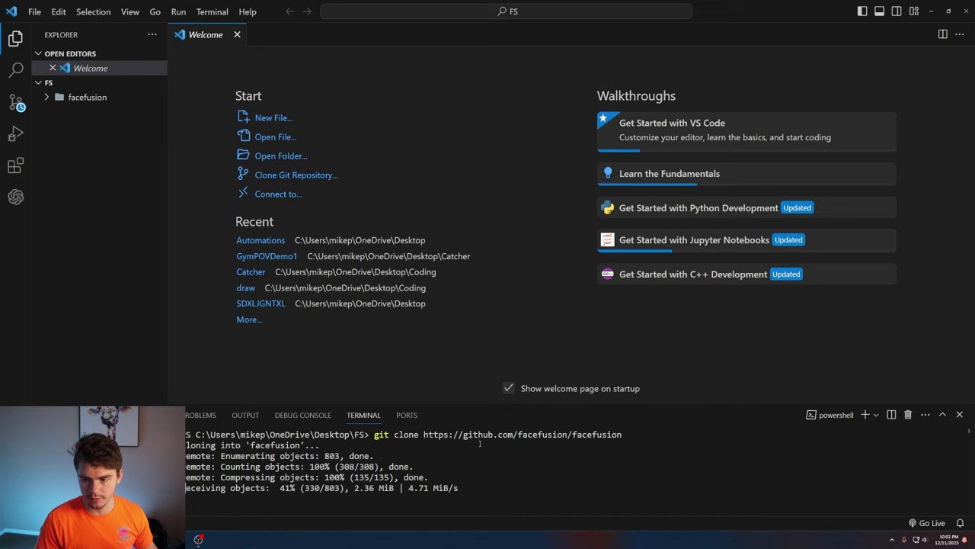
Step: Move the terminal into the cloned facefusion folder with cd facefusion
click(98, 98)
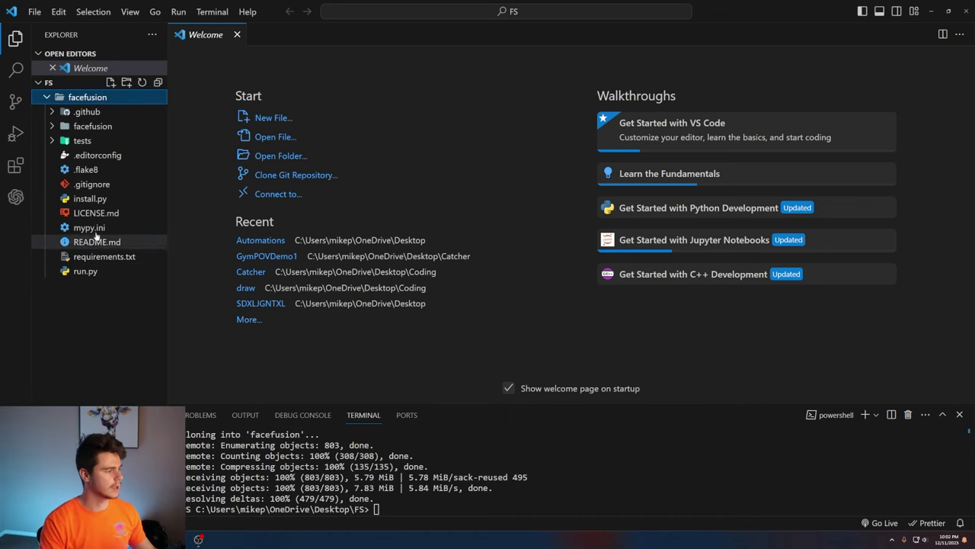
click(931, 10)
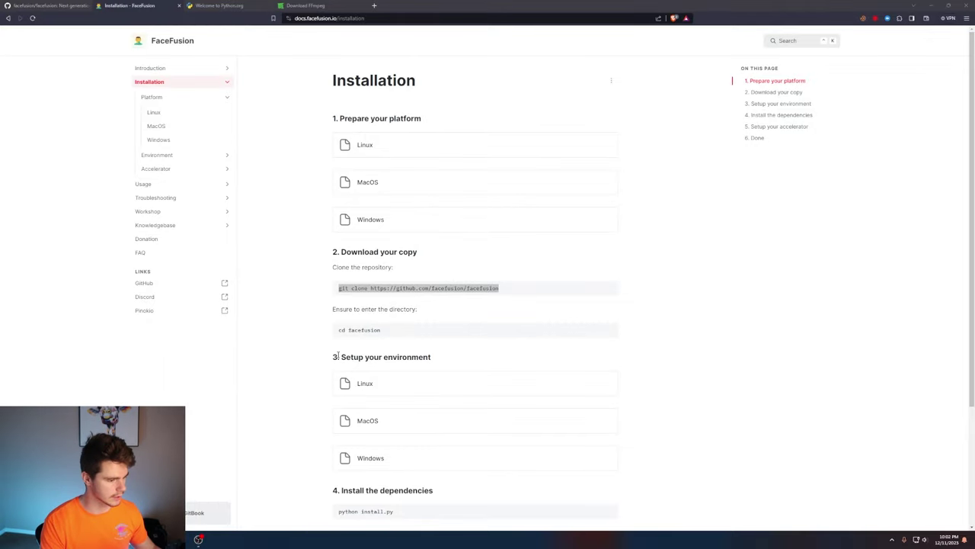
click(610, 292)
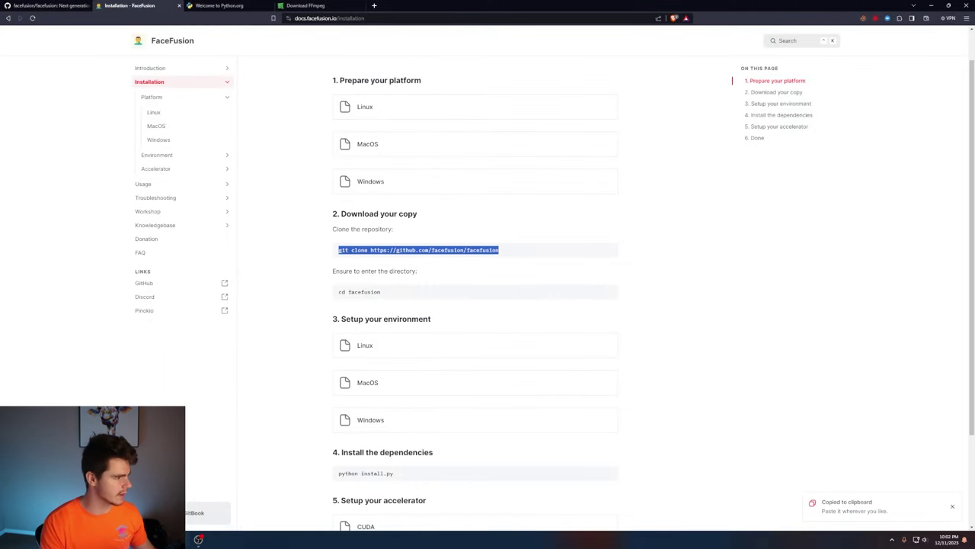
key(alt+Tab)
drag(473, 4, 473, 4)
text(cd facefusion)
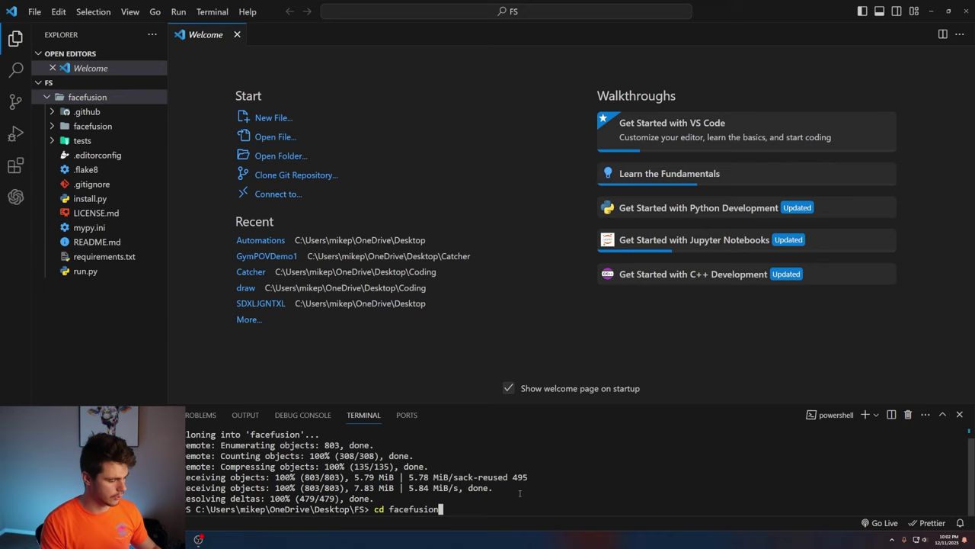
key(Return)
key(alt+Tab)
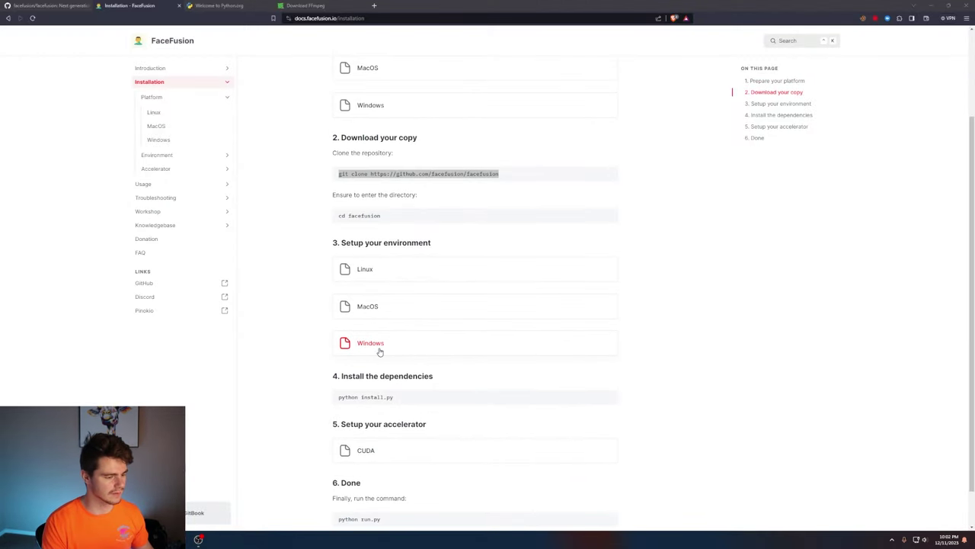
Step: View the Windows venv command, then copy python install.py from the Installation page
click(379, 348)
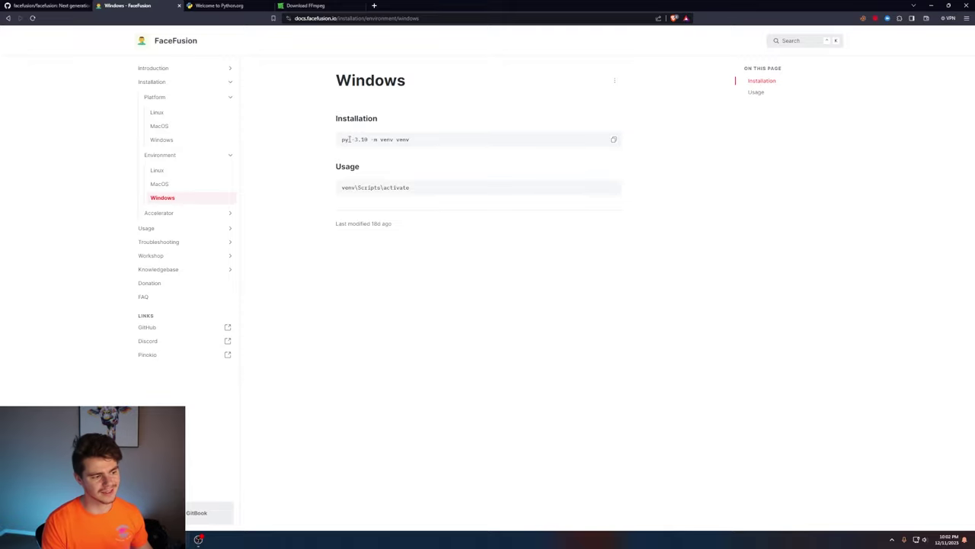
drag(345, 140, 387, 163)
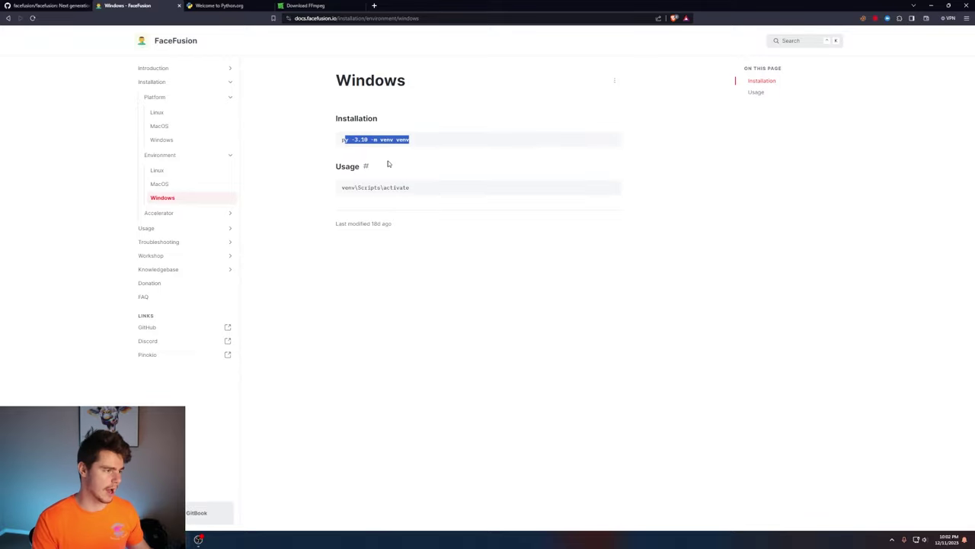
click(8, 17)
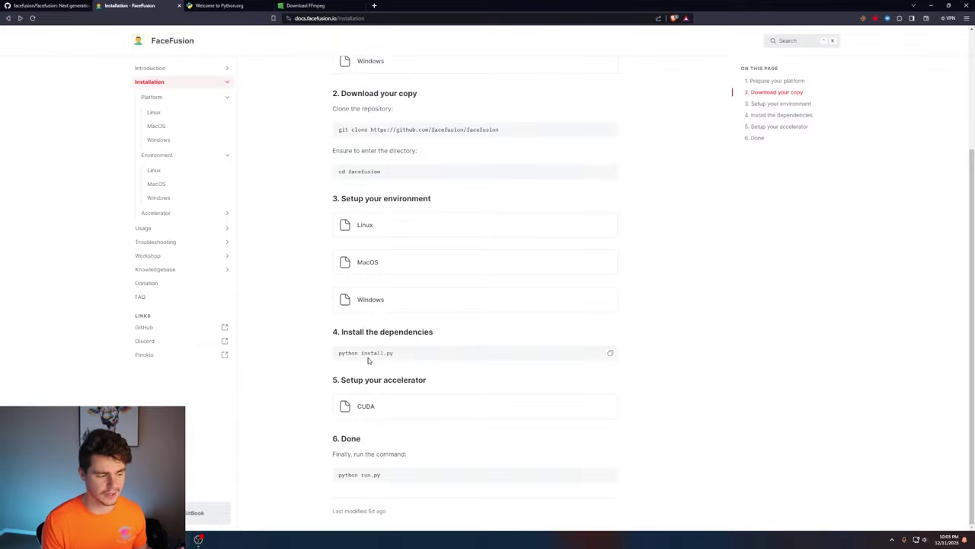
click(610, 353)
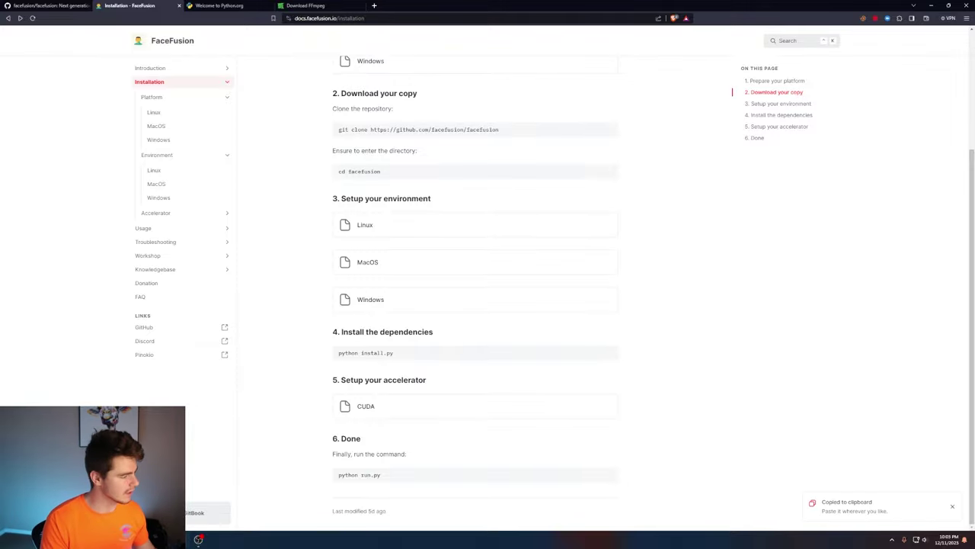
click(198, 539)
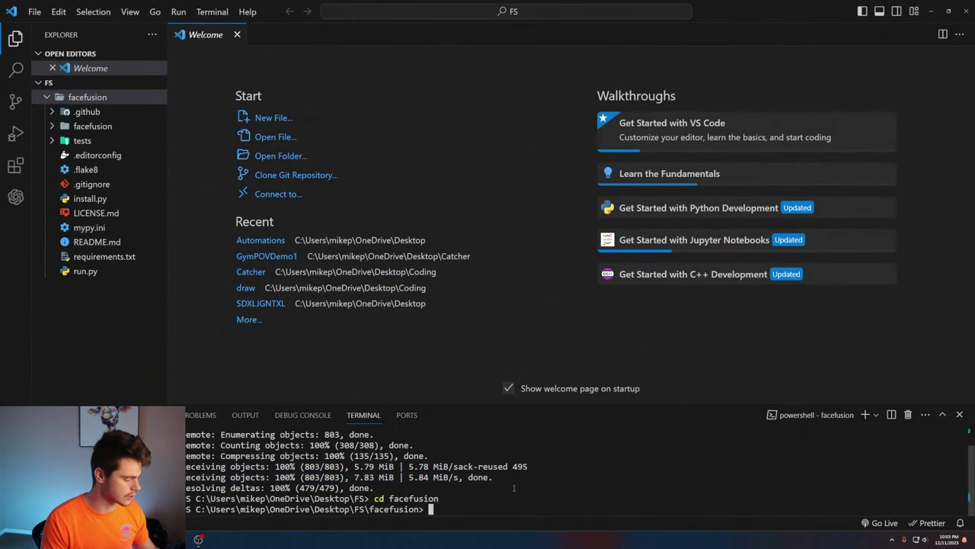
Step: Run python install.py with the default torch and onnxruntime variants until onnxruntime-1.16.3 installs
key(ctrl+v)
key(Return)
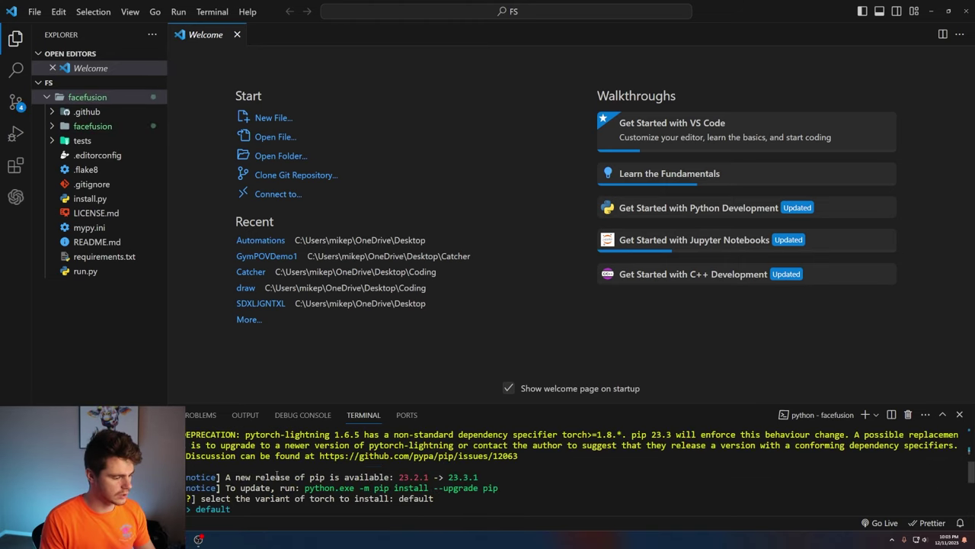
key(Return)
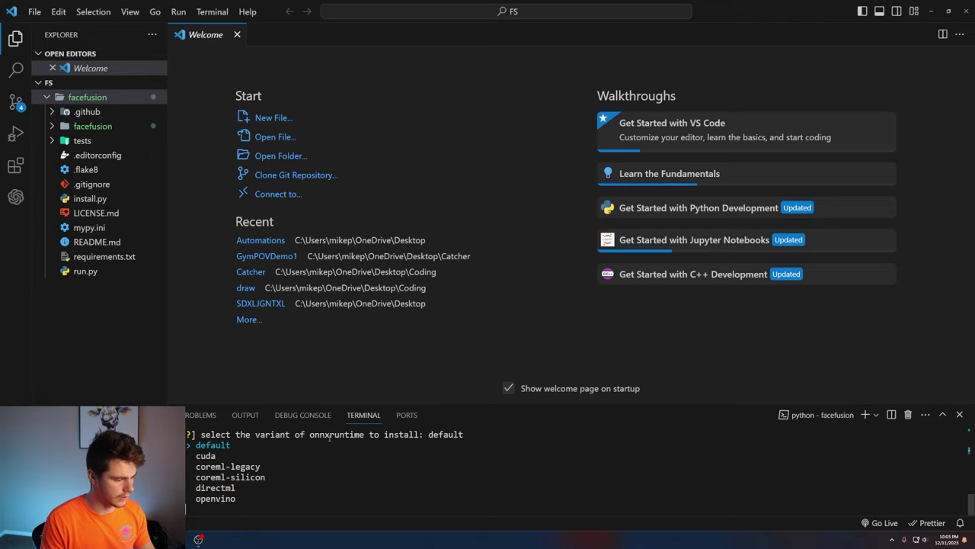
key(Return)
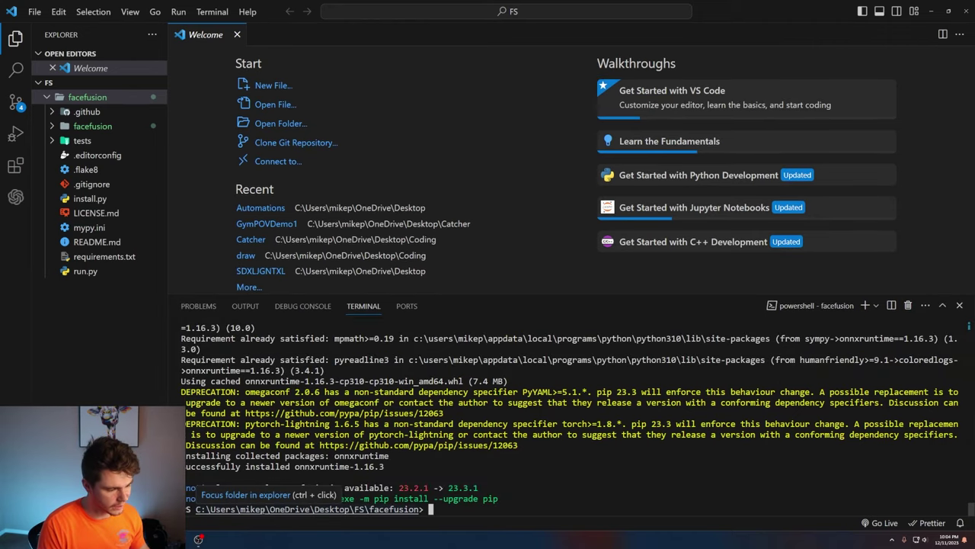
key(alt+Tab)
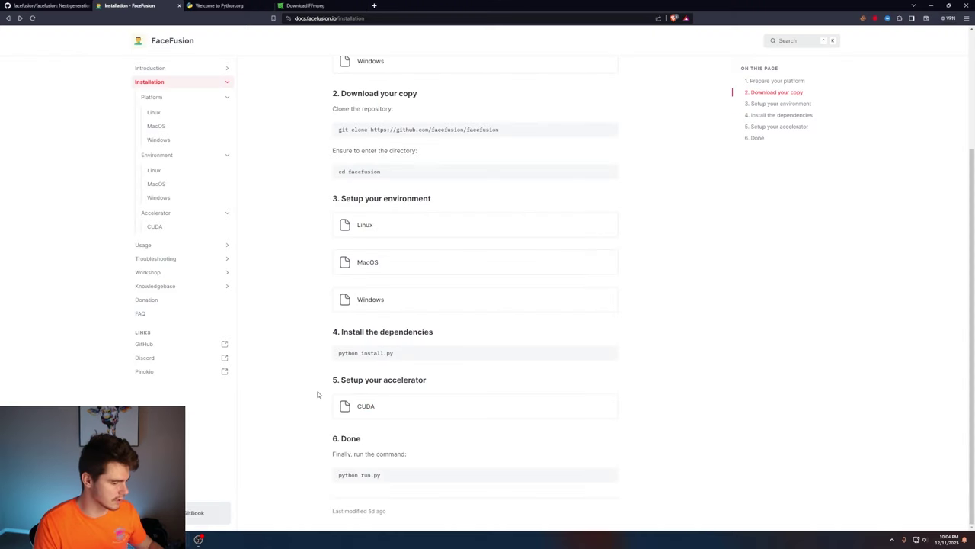
Step: View the CUDA accelerator page, then search torch to find PyTorch's CUDA 11.8 command
click(365, 406)
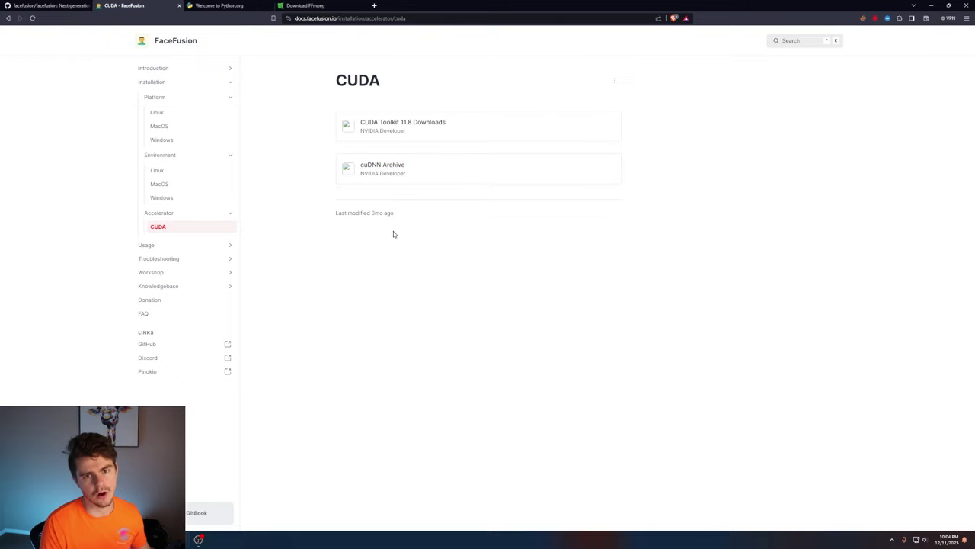
click(374, 5)
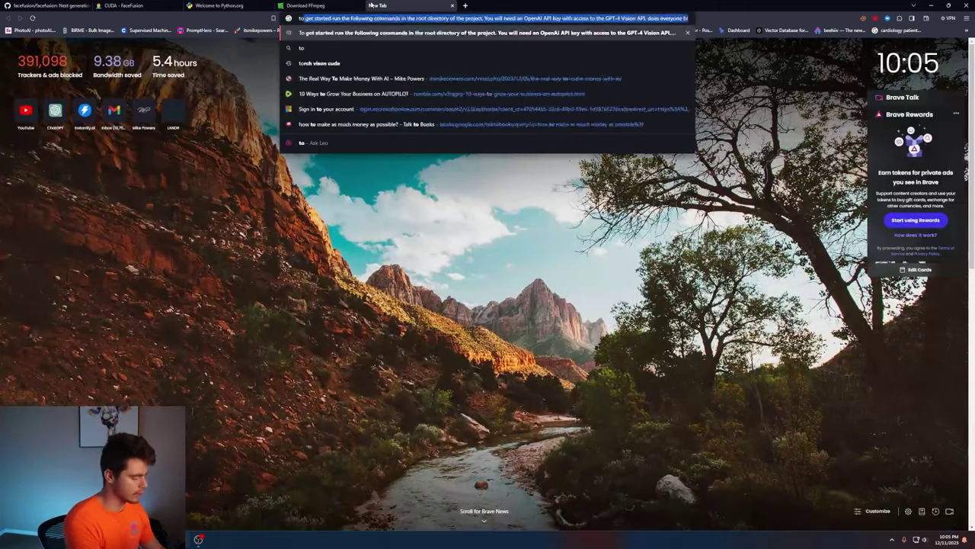
text(torch)
key(Return)
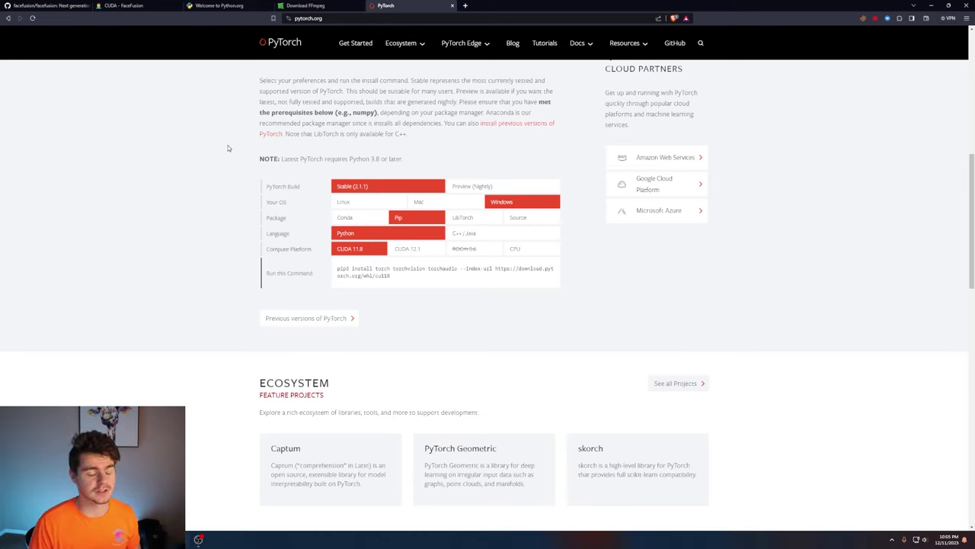
key(ctrl+2)
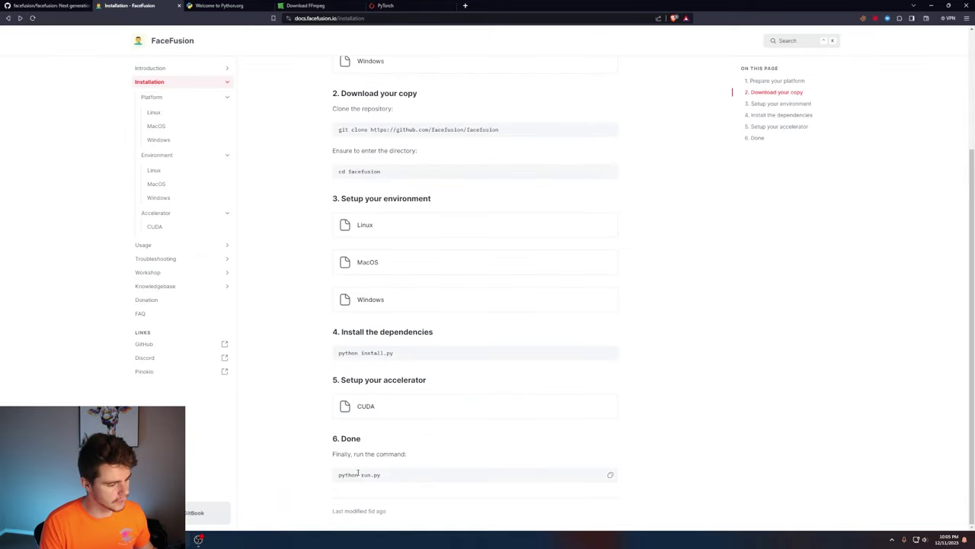
Step: Run python run.py in the terminal and open the 127.0.0.1:7860 local URL
click(609, 475)
key(alt+Tab)
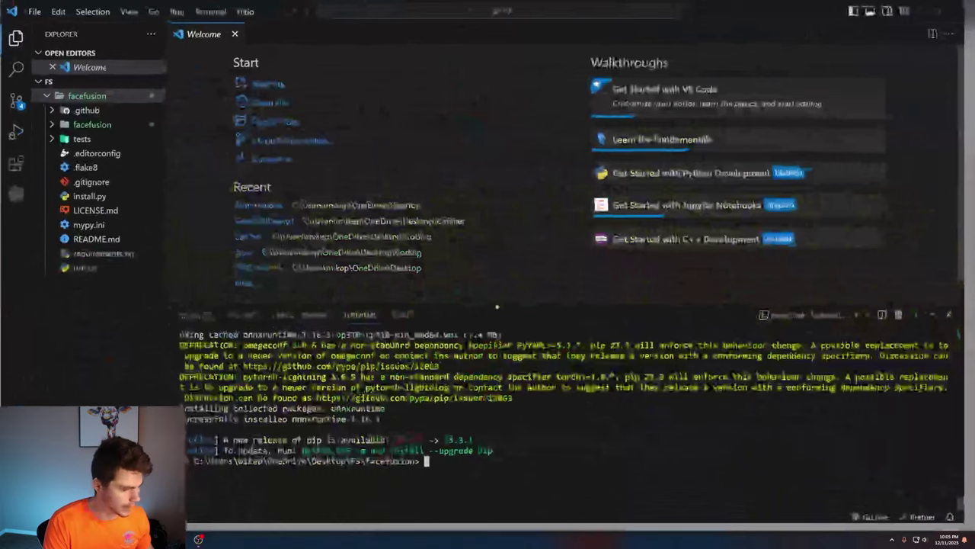
key(ctrl+v)
key(Return)
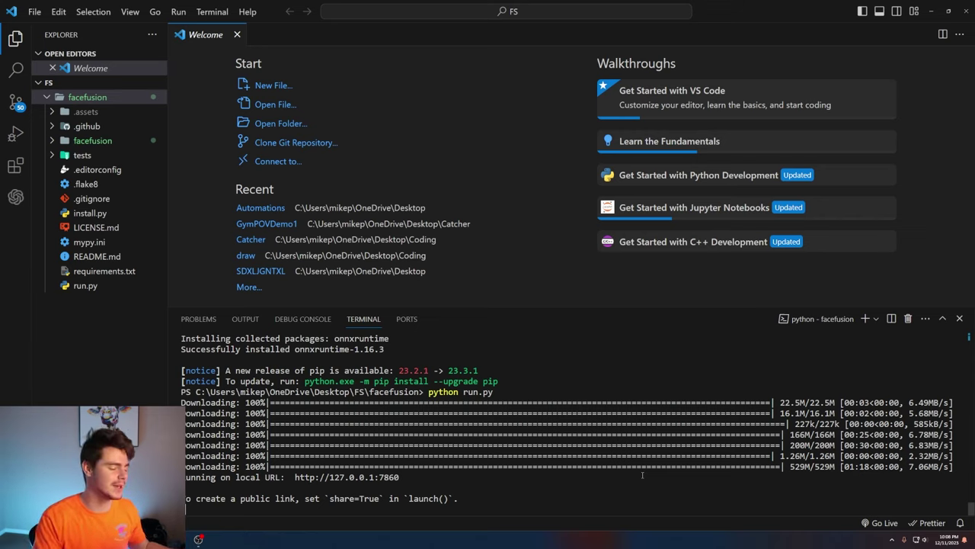
drag(198, 479, 283, 478)
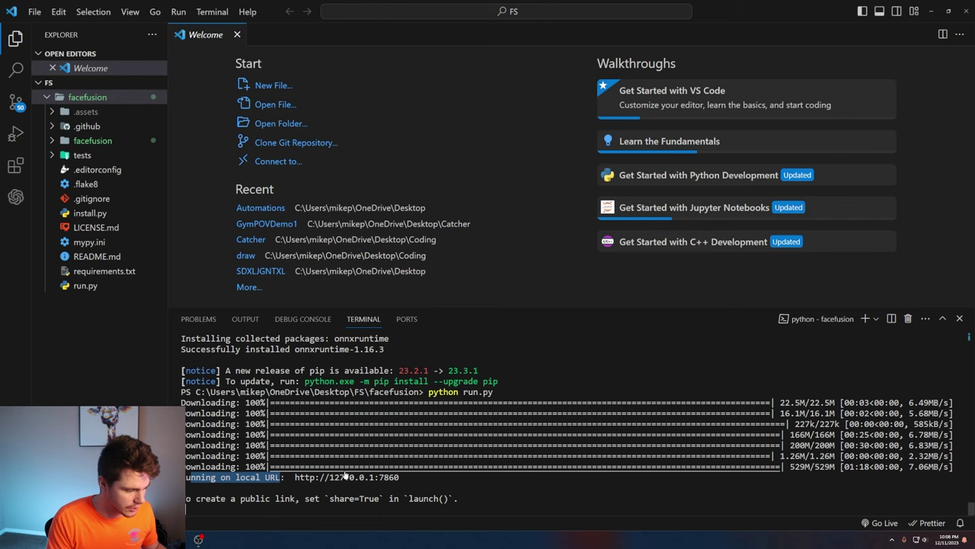
ctrl+click(337, 480)
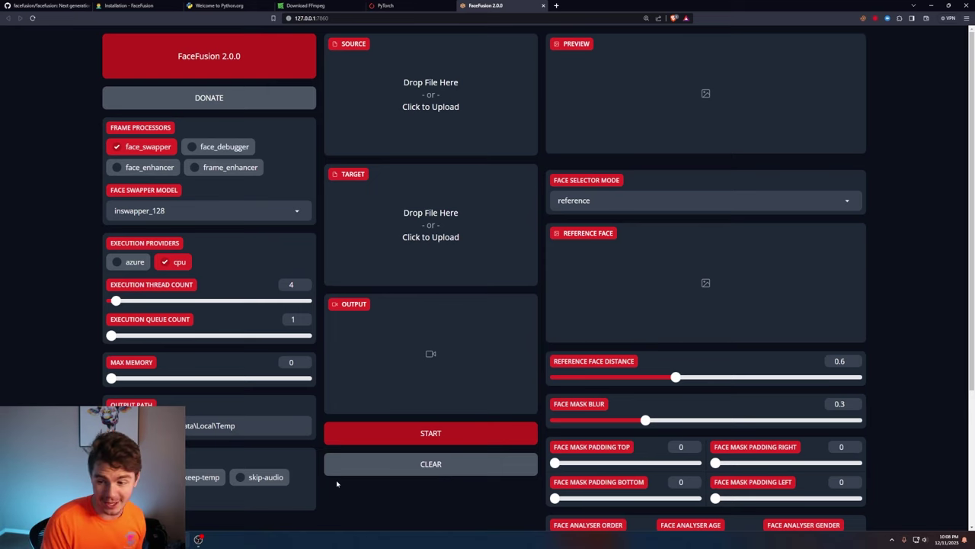
Step: Load a source face and the target Sam-Bankman-Fried-FTX.webp from the Images folder
click(401, 74)
double_click(219, 115)
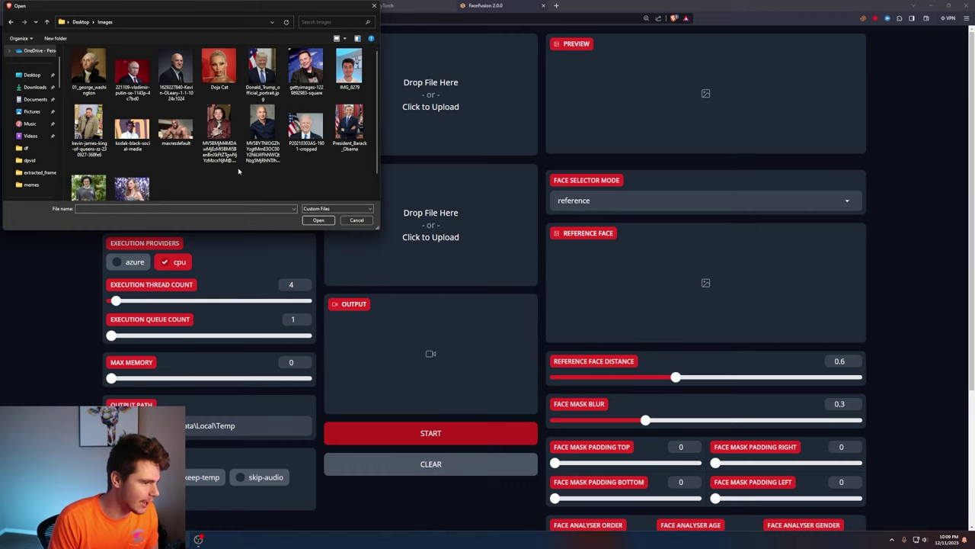
scroll(239, 171, down, 1)
double_click(263, 103)
scroll(434, 305, down, 1)
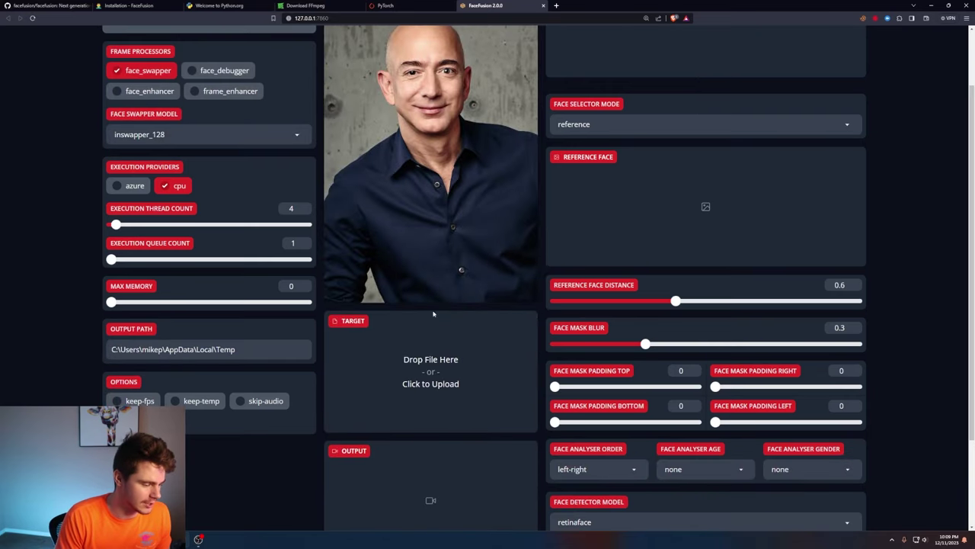
click(424, 338)
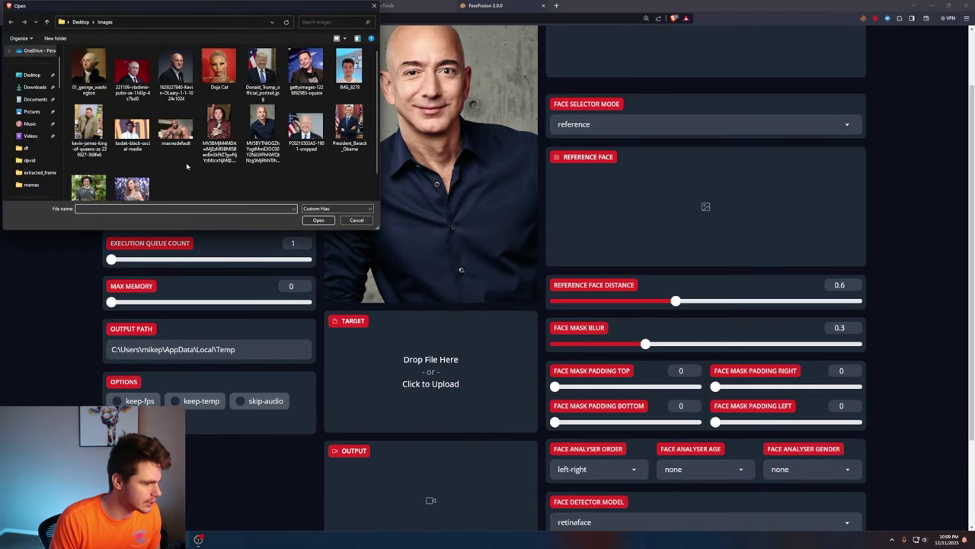
scroll(88, 182, down, 1)
double_click(85, 160)
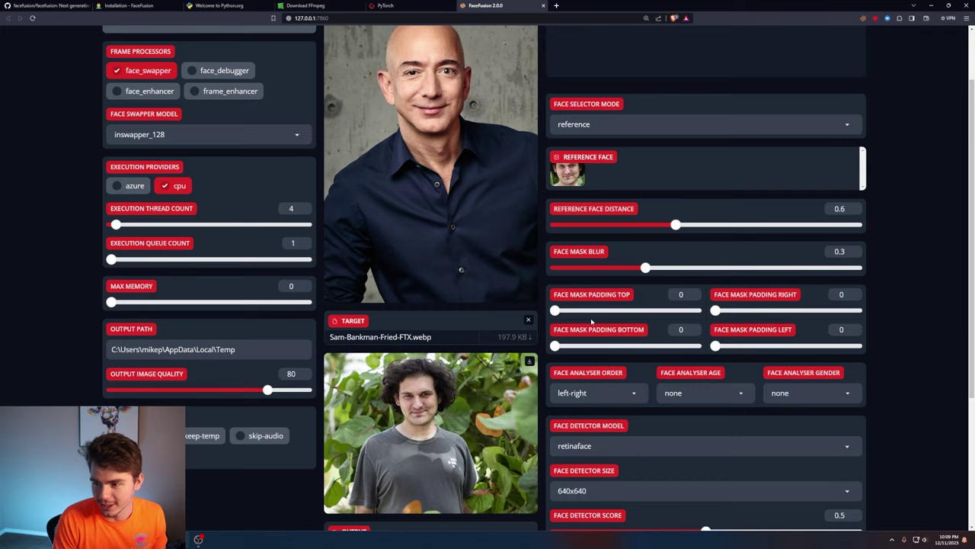
scroll(591, 321, up, 2)
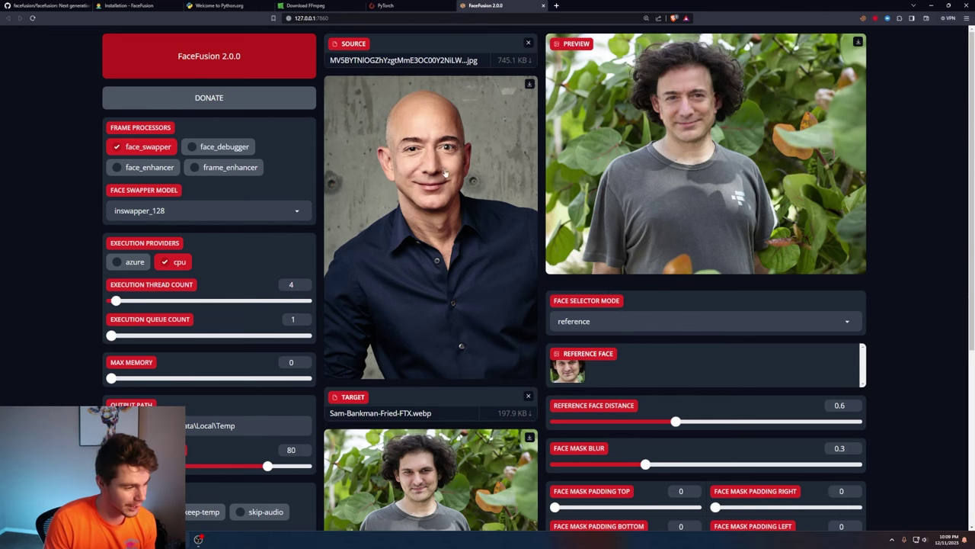
Step: Clear the source photo and pick the tattooed man's portrait as the new source
click(528, 44)
click(420, 148)
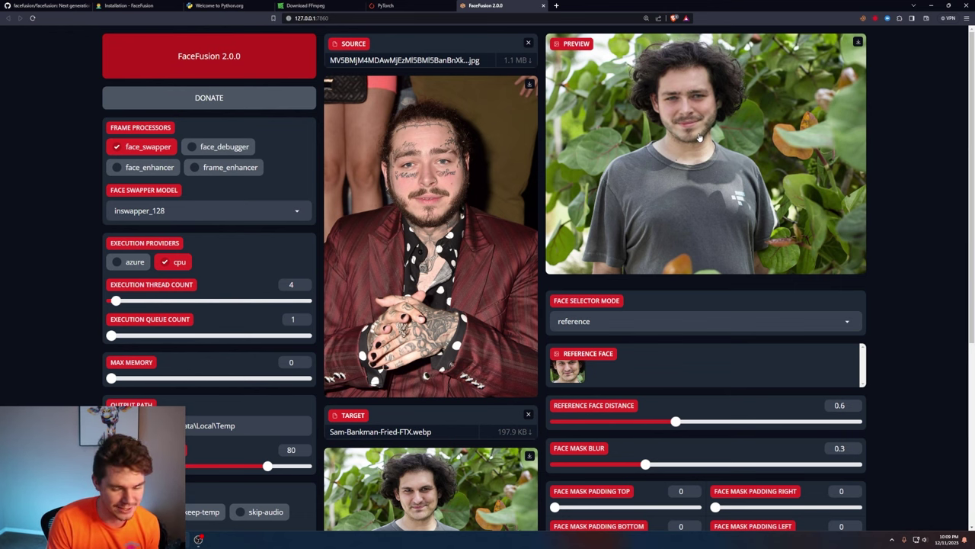
scroll(393, 307, down, 3)
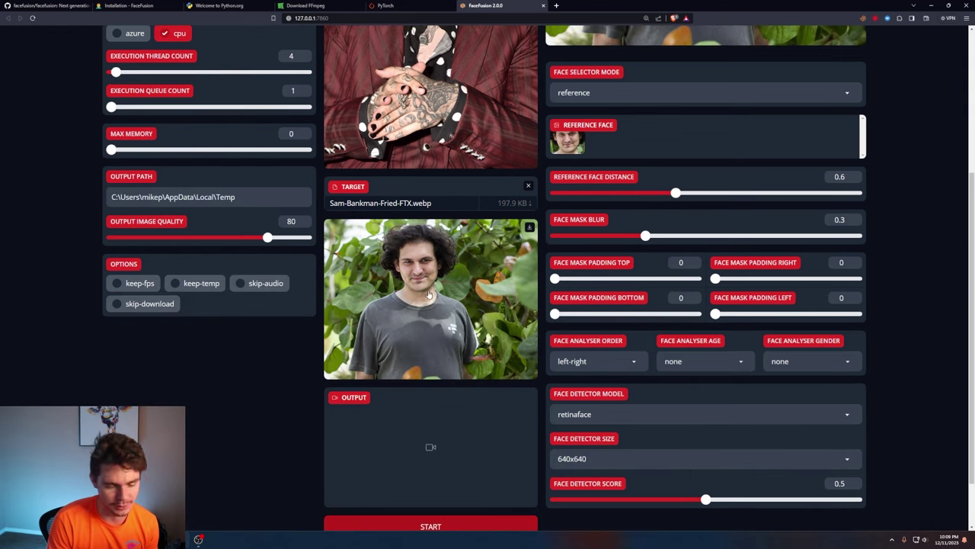
scroll(438, 271, up, 2)
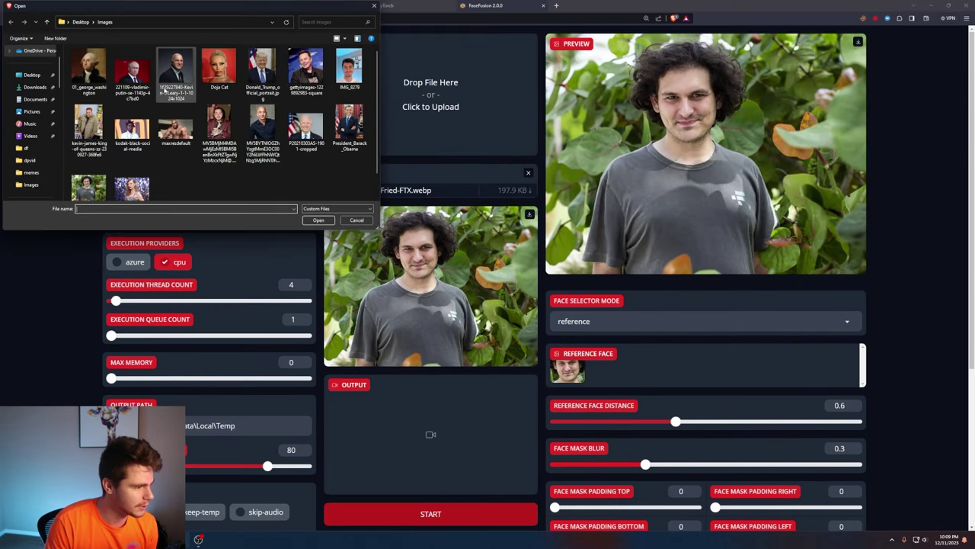
Step: Load the bald suited man's portrait as source and the leather-jacket photo as target
double_click(176, 74)
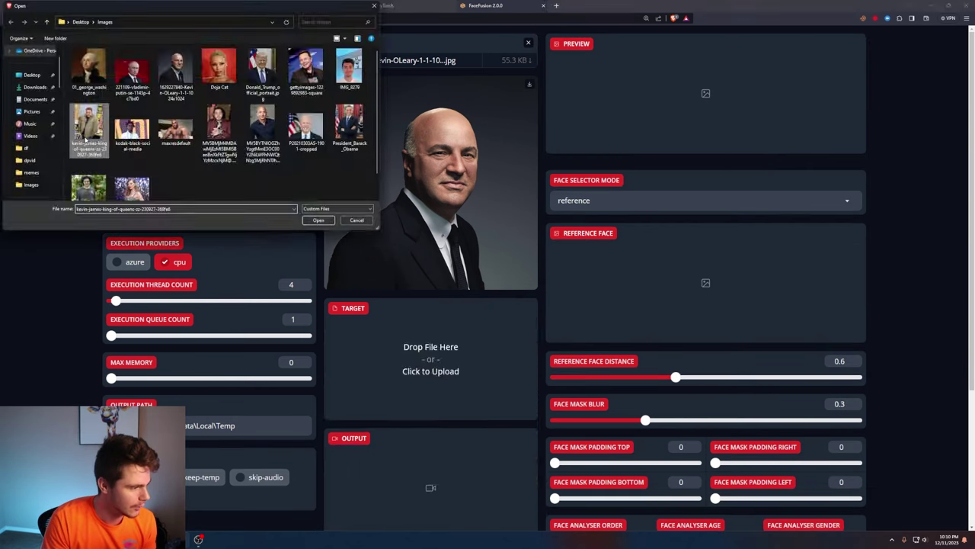
double_click(218, 69)
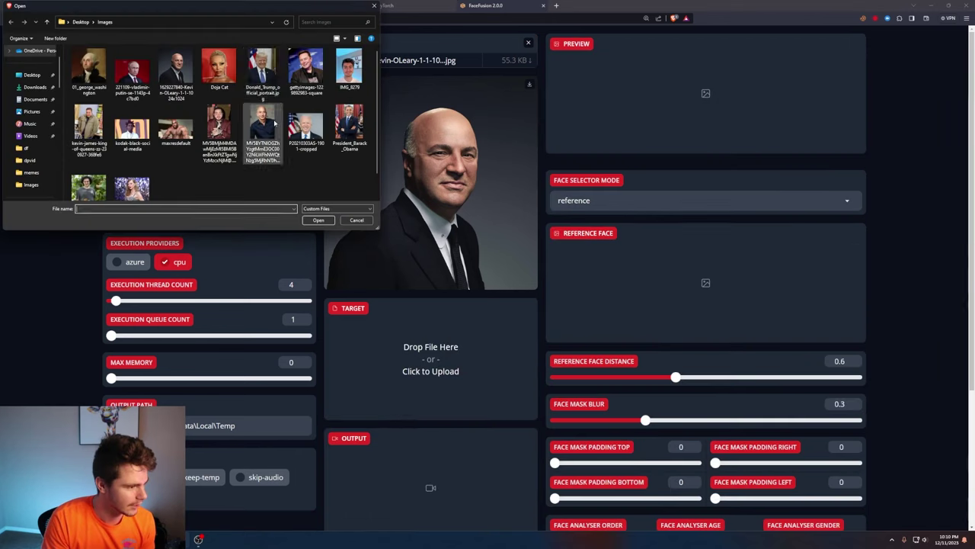
double_click(305, 69)
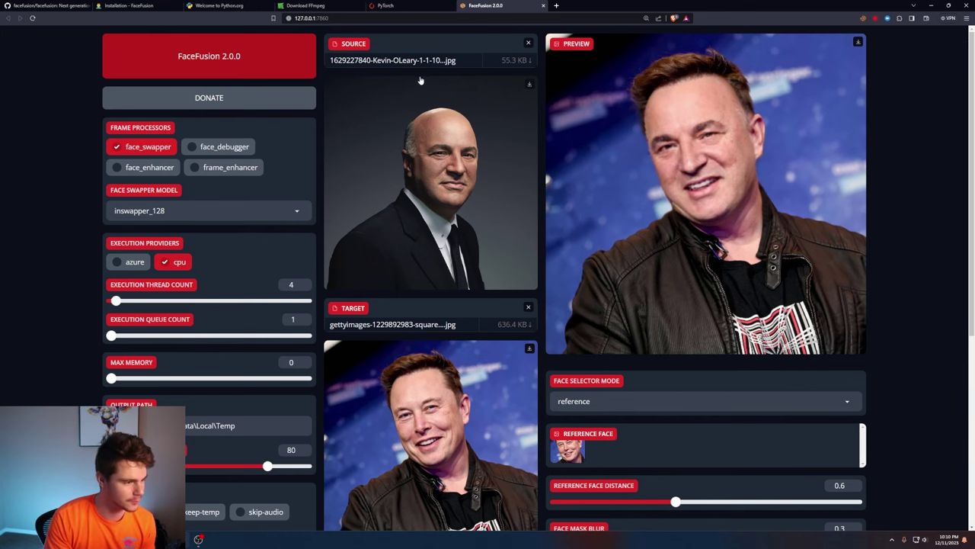
scroll(463, 351, down, 1)
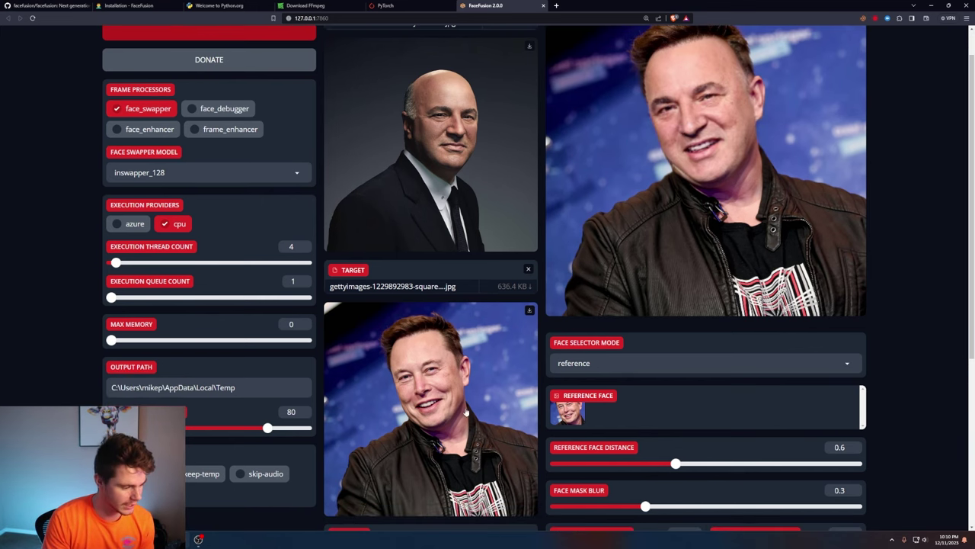
scroll(436, 428, up, 1)
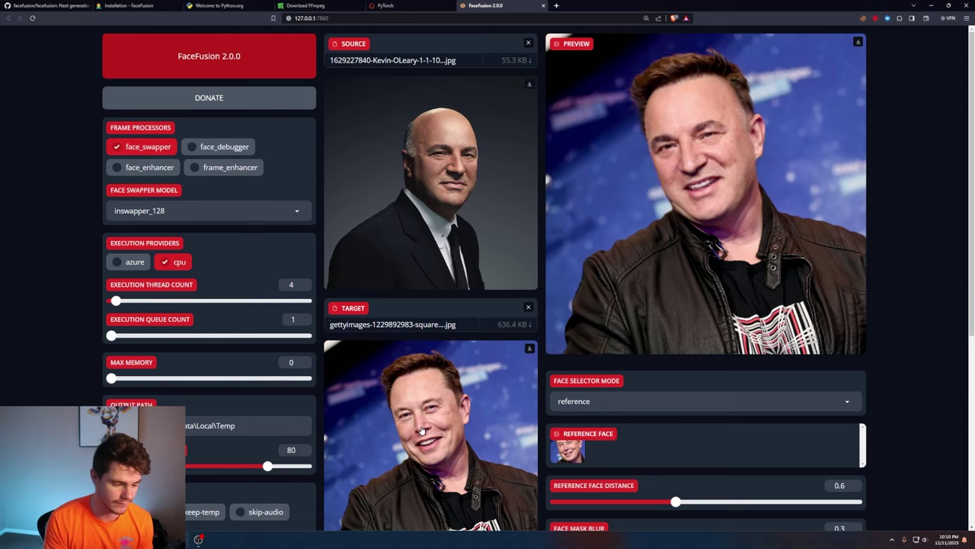
Step: Raise the reference face distance to 1.1
scroll(421, 431, down, 7)
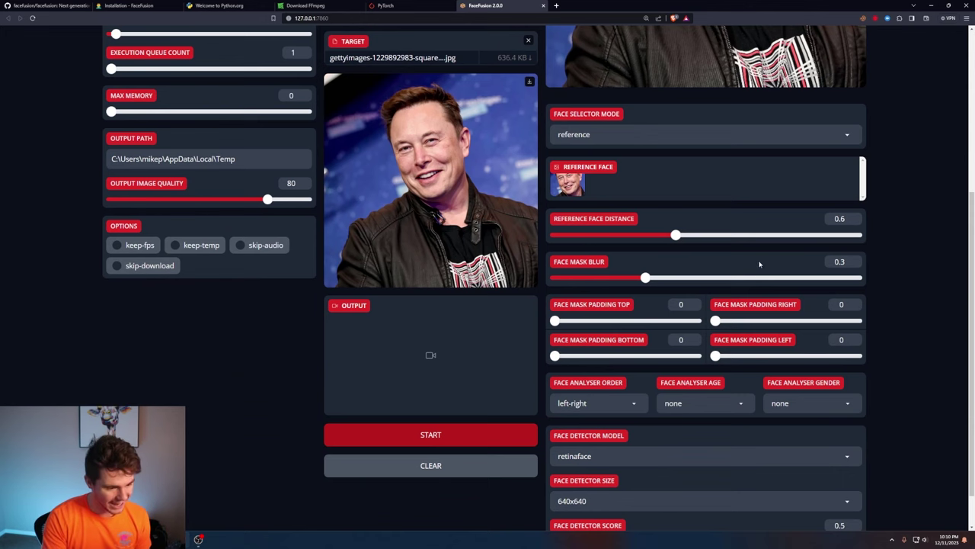
scroll(759, 264, up, 4)
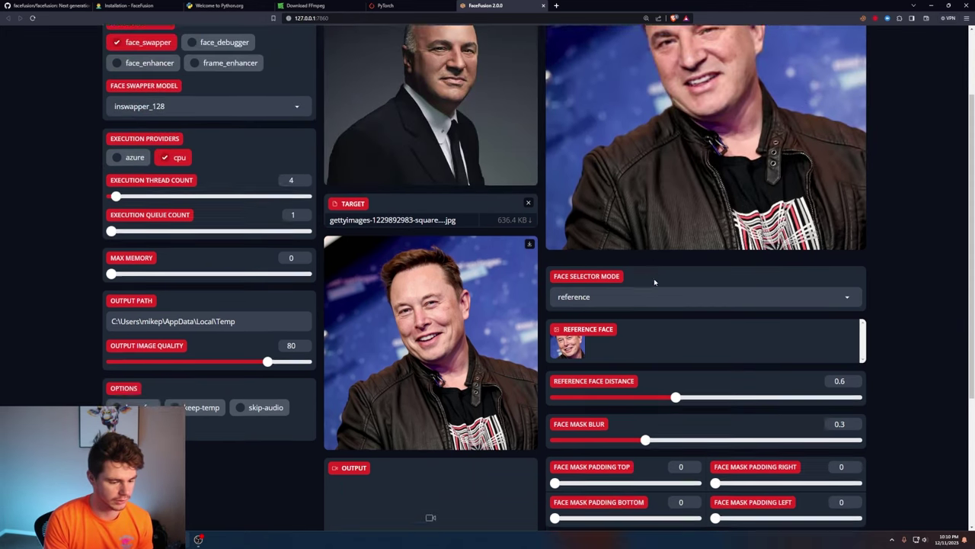
scroll(654, 282, down, 2)
scroll(673, 424, up, 4)
drag(676, 464, 584, 464)
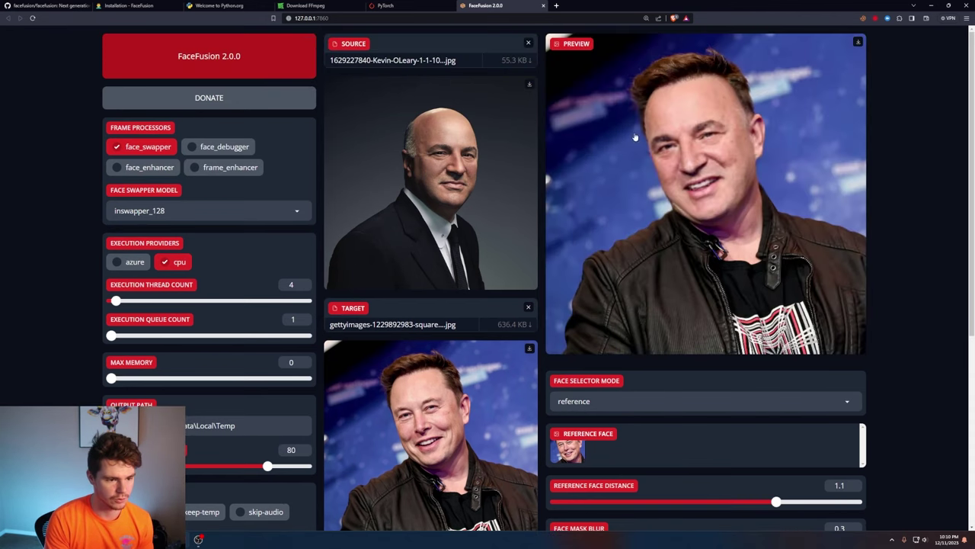
Step: Increase the face mask blur to 1
scroll(714, 156, down, 2)
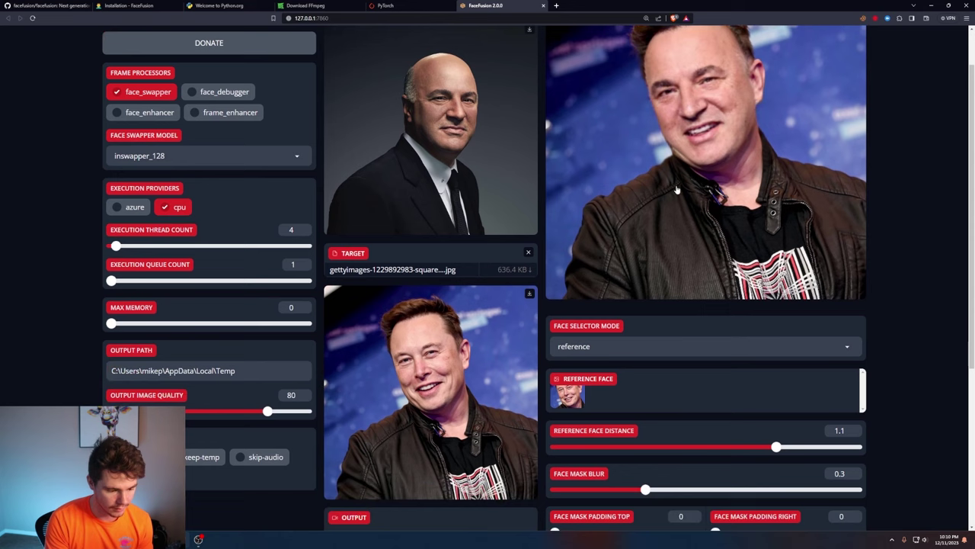
scroll(560, 456, up, 2)
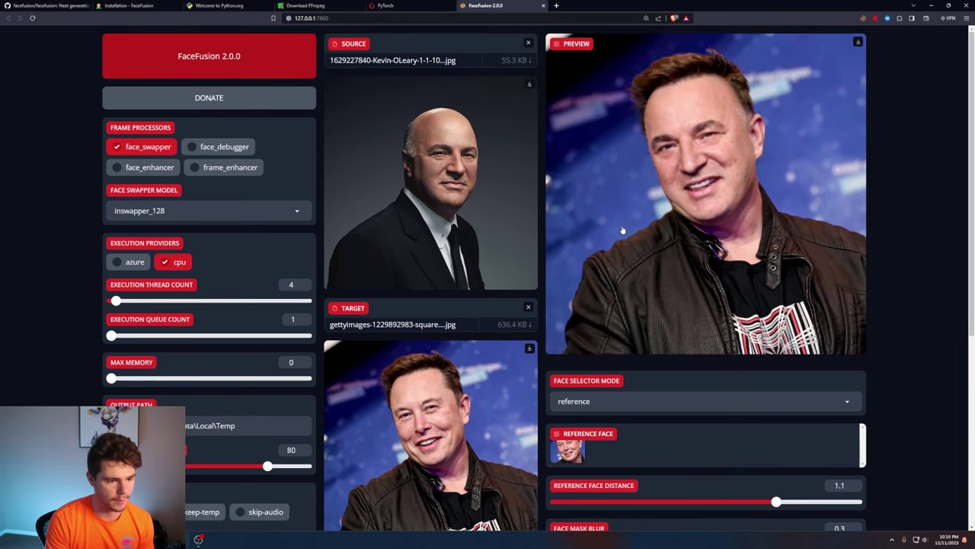
scroll(658, 377, down, 2)
drag(646, 392, 919, 399)
scroll(919, 399, up, 3)
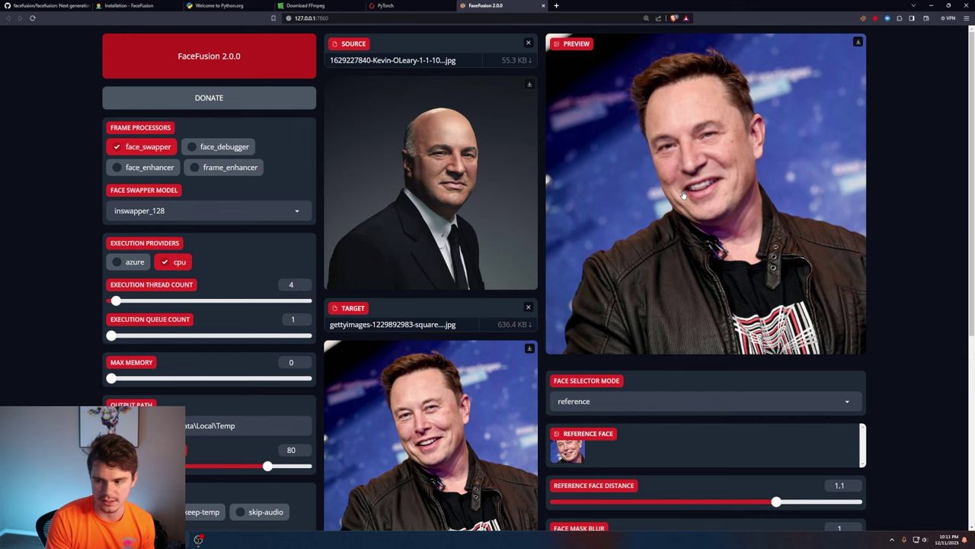
Step: Drop the face mask blur to 0 to check the preview, then restore it to 0.3
scroll(804, 443, down, 1)
drag(857, 468, 556, 467)
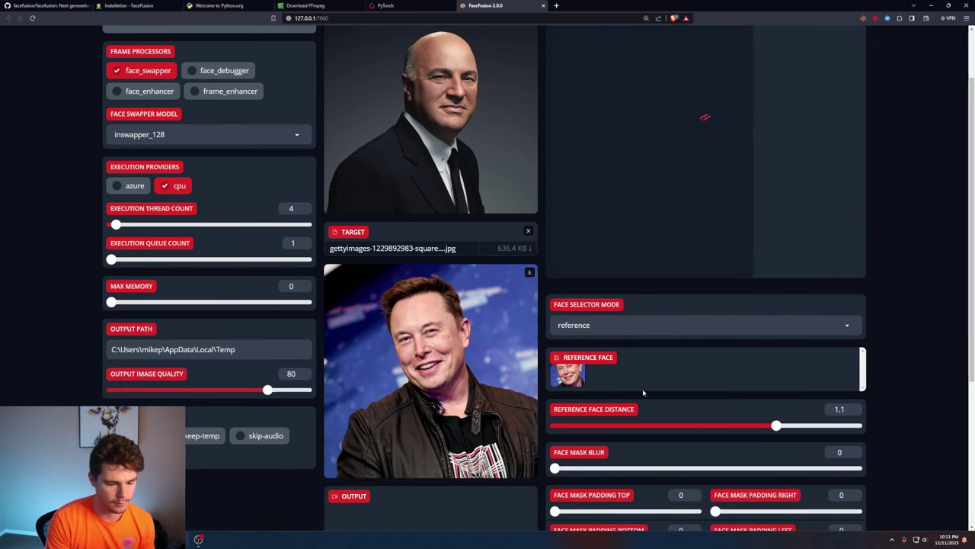
scroll(686, 374, up, 1)
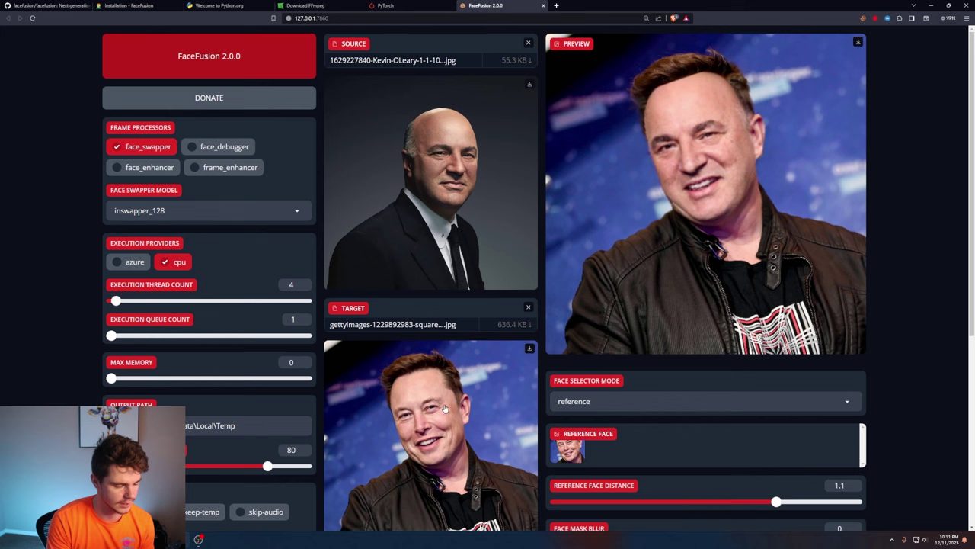
scroll(724, 268, down, 1)
drag(560, 472, 650, 470)
scroll(711, 93, up, 1)
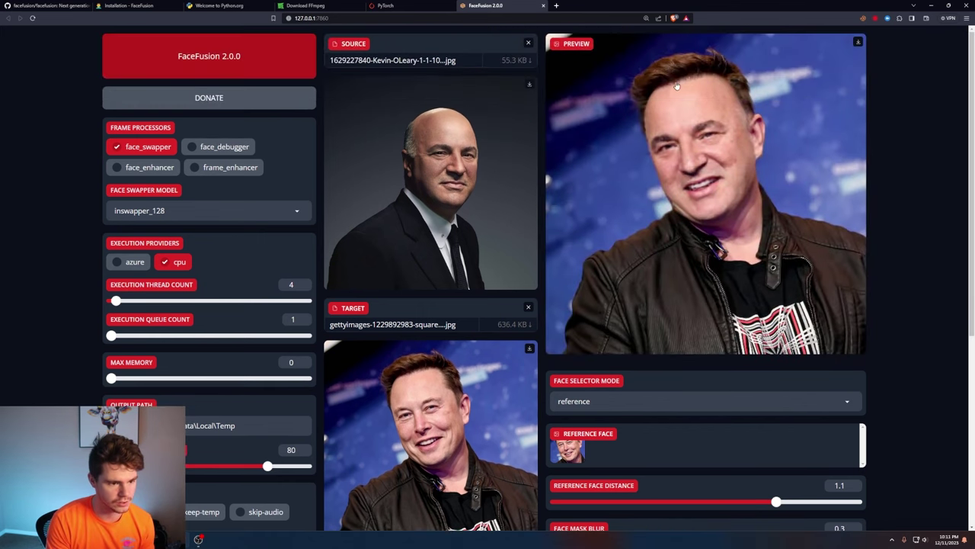
scroll(749, 142, down, 3)
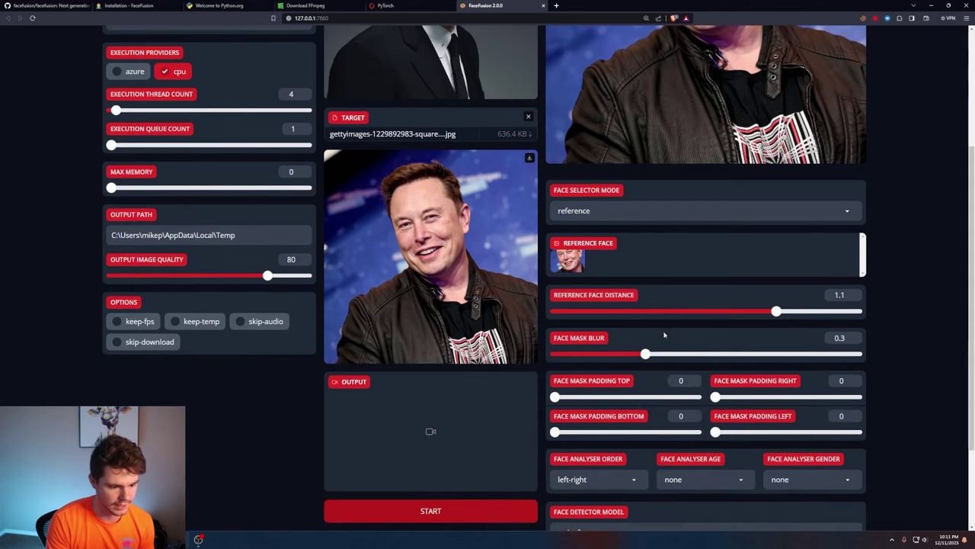
Step: Set face mask padding to 32 top, 13 left and 7 right
drag(556, 359, 700, 360)
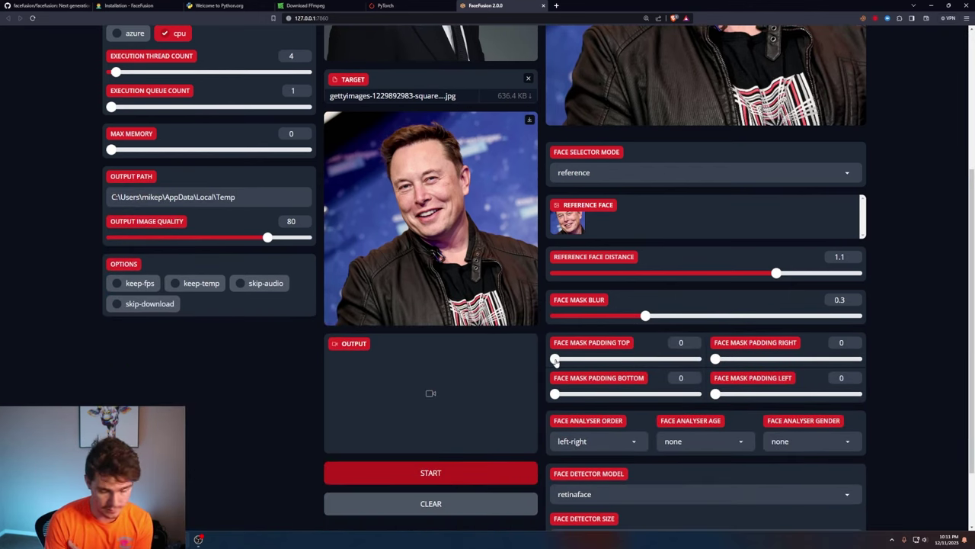
scroll(667, 444, down, 2)
drag(667, 444, 601, 435)
scroll(619, 410, down, 2)
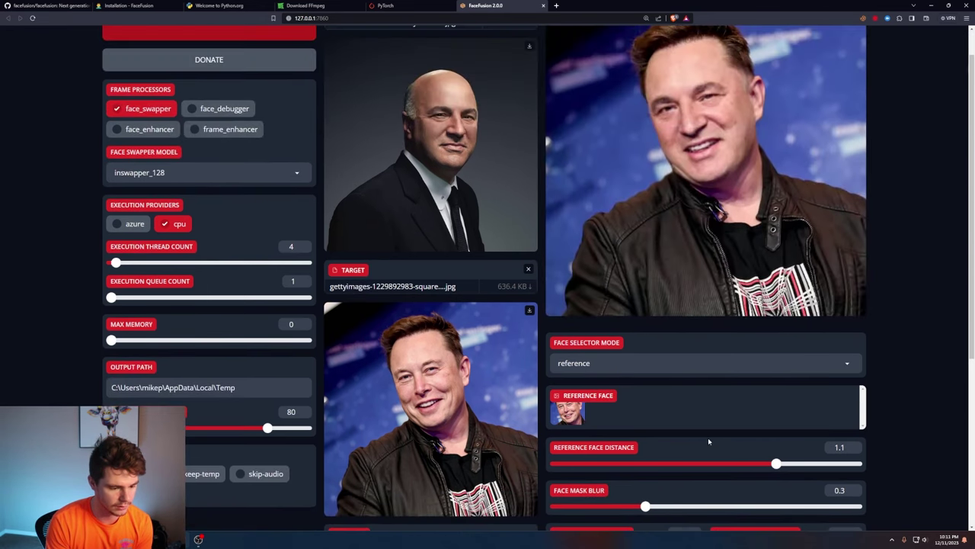
scroll(708, 437, down, 2)
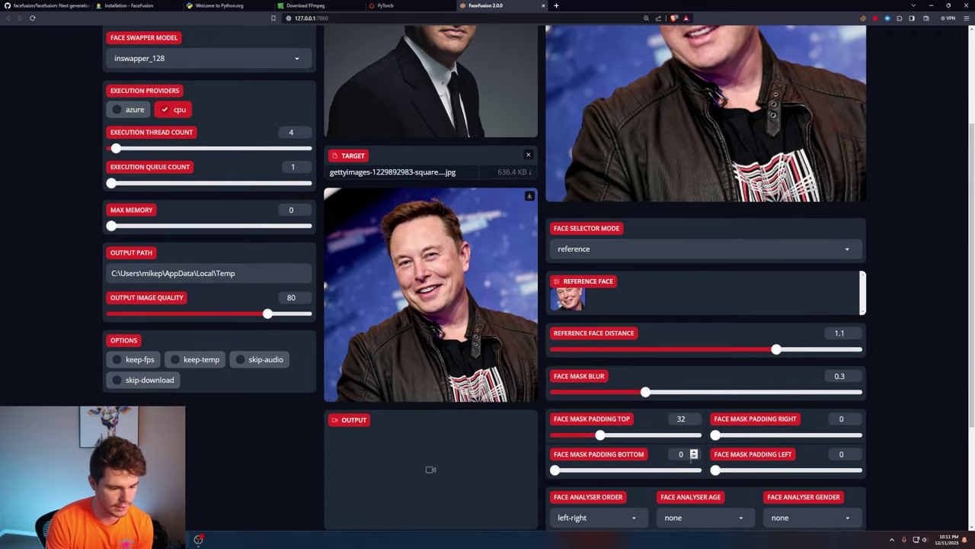
drag(718, 474, 724, 472)
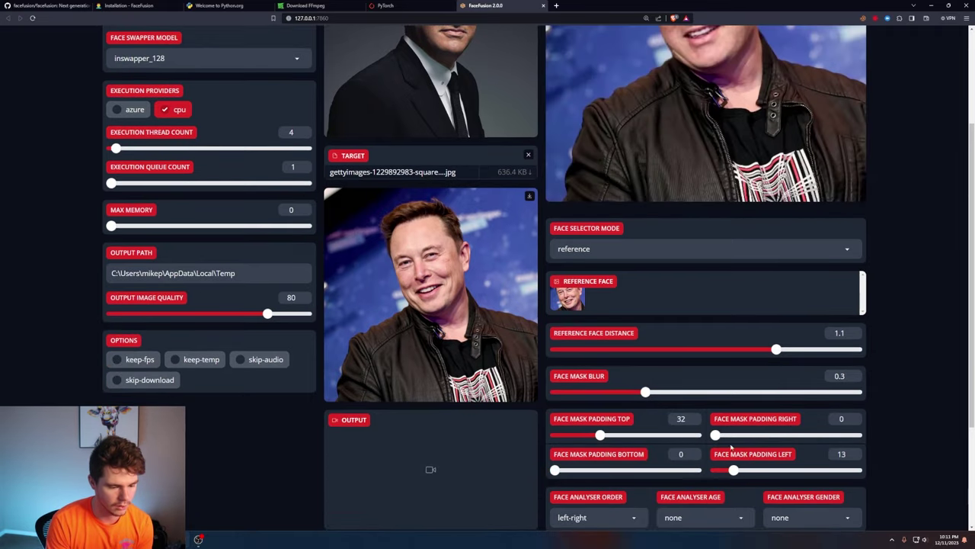
drag(717, 436, 727, 436)
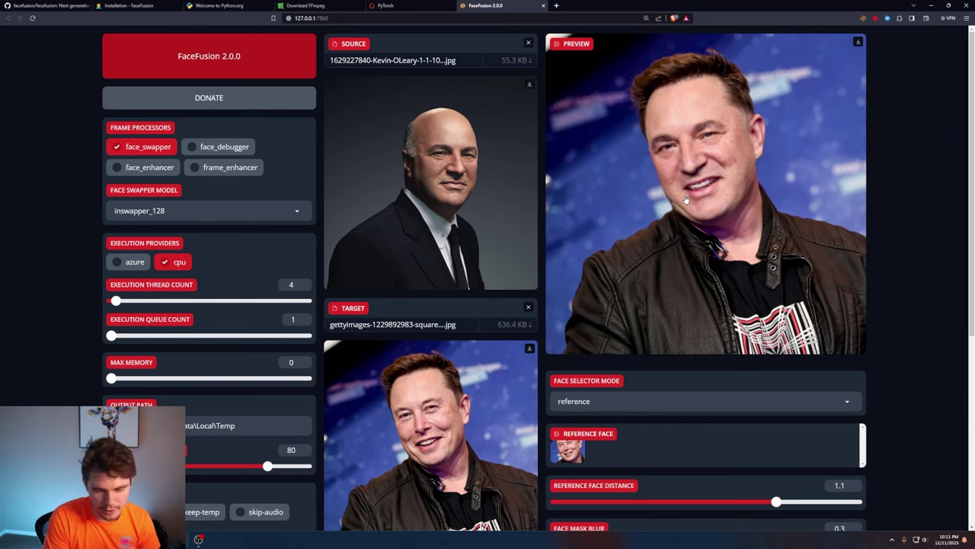
scroll(685, 200, down, 4)
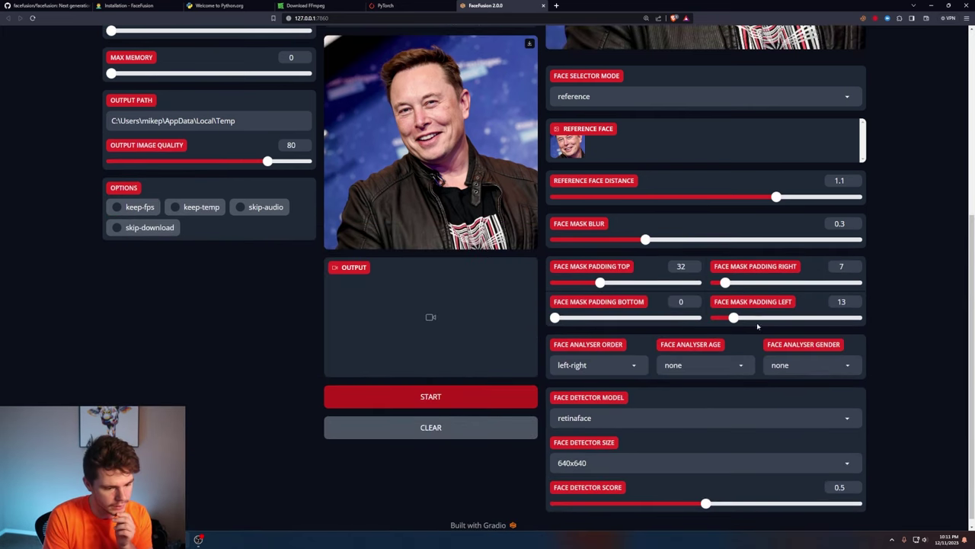
Step: Review the face analyser order choices and limit the age filter to children
scroll(640, 347, down, 1)
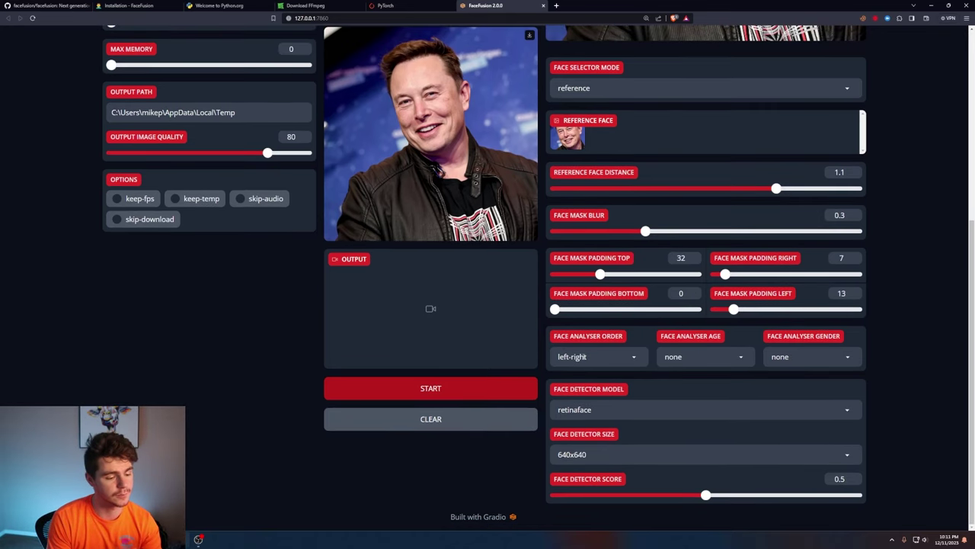
click(598, 356)
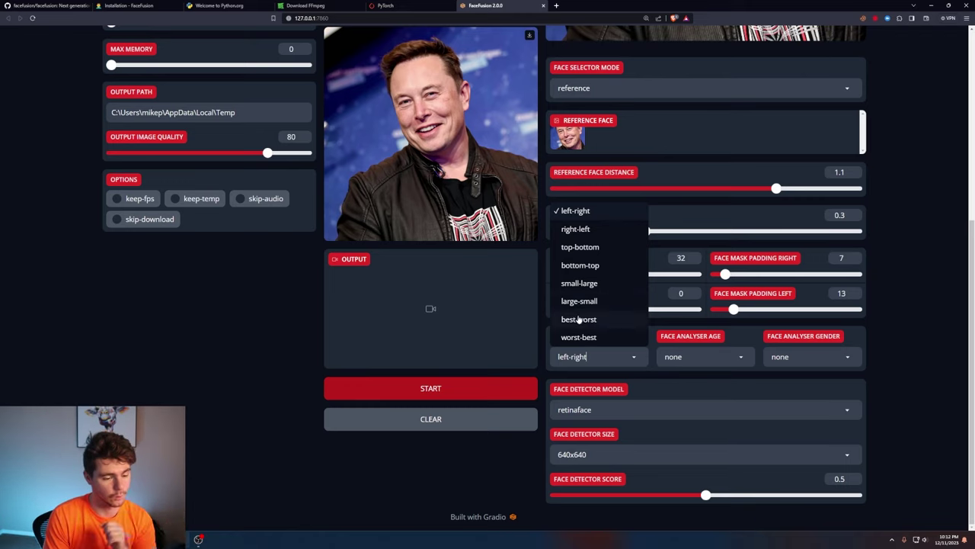
click(701, 353)
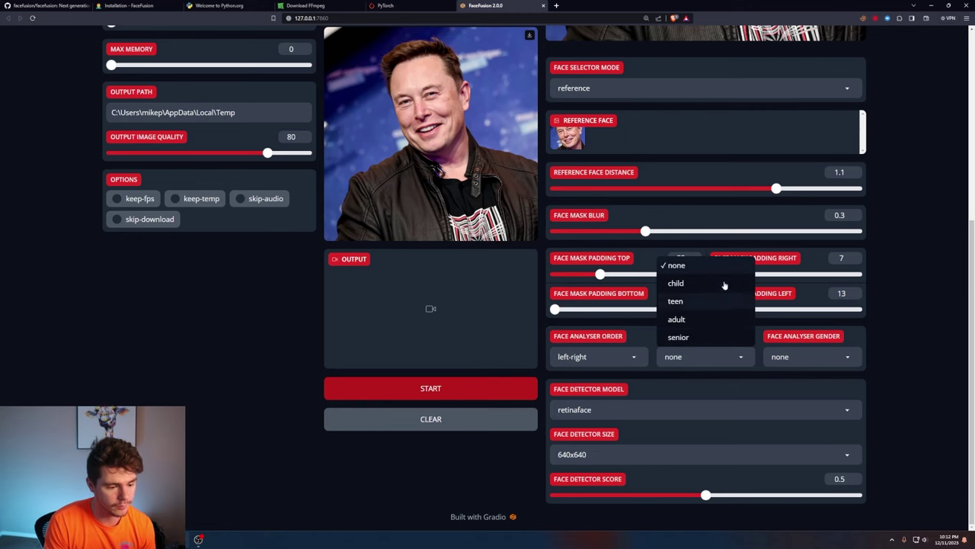
click(676, 301)
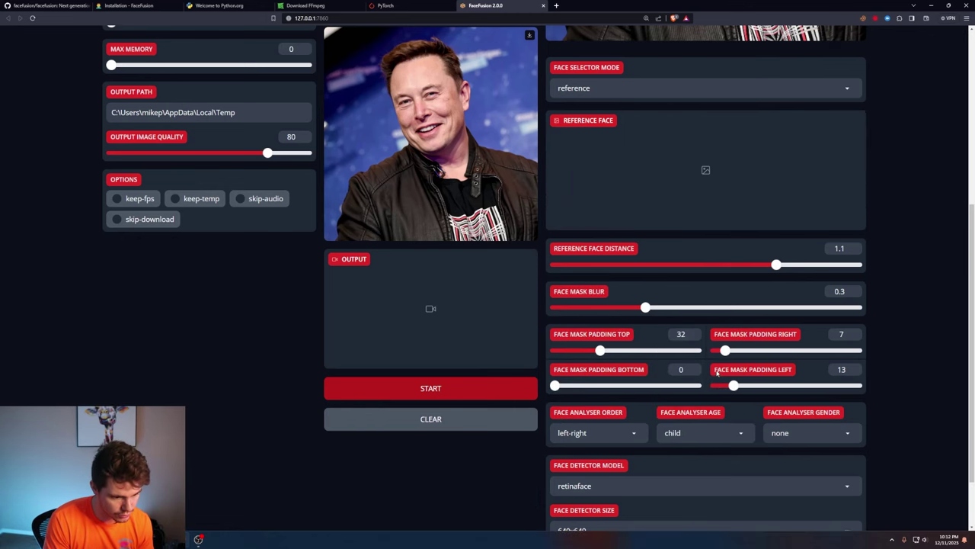
Step: Return the face analyser age filter to none, keeping gender at none
scroll(708, 406, up, 3)
scroll(693, 406, up, 1)
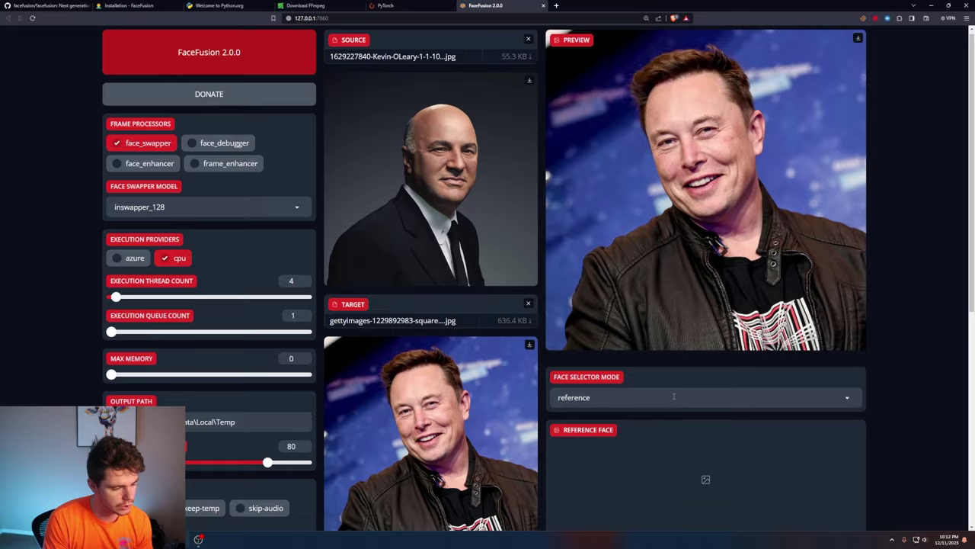
scroll(671, 407, down, 3)
scroll(653, 272, down, 2)
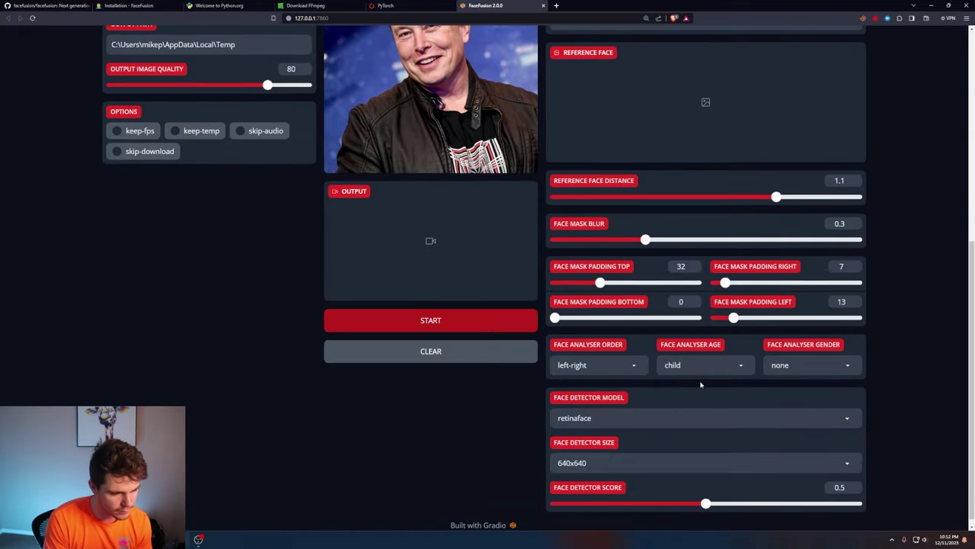
click(701, 356)
click(682, 267)
click(802, 356)
click(855, 366)
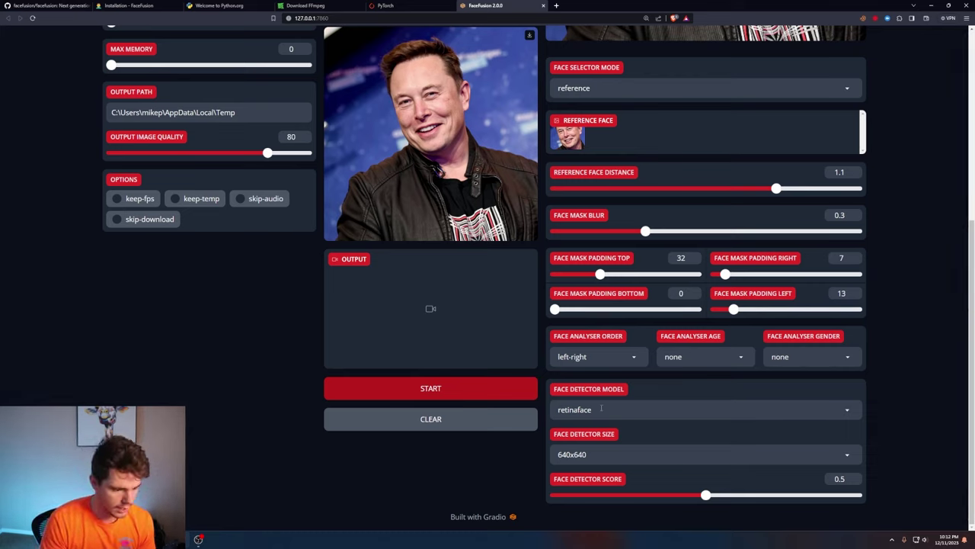
click(625, 409)
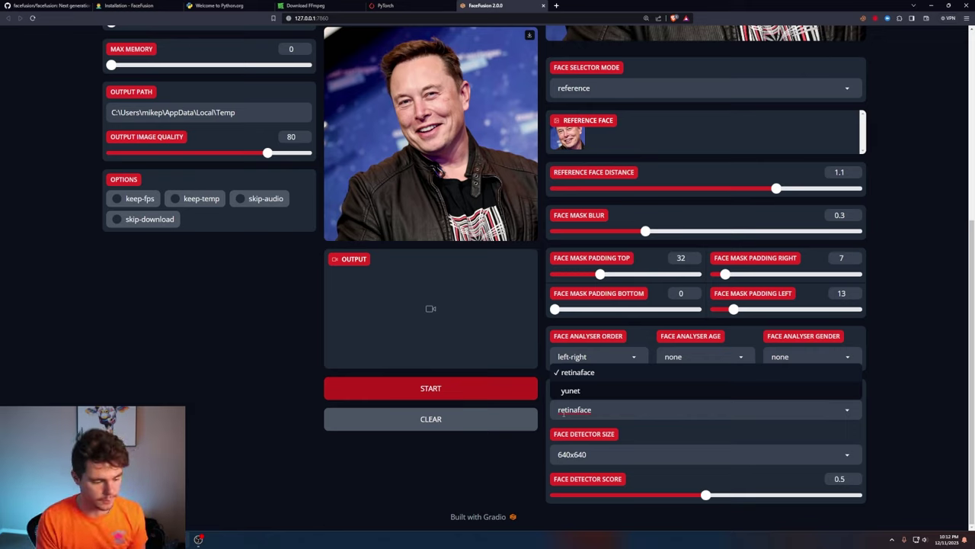
click(568, 454)
click(513, 472)
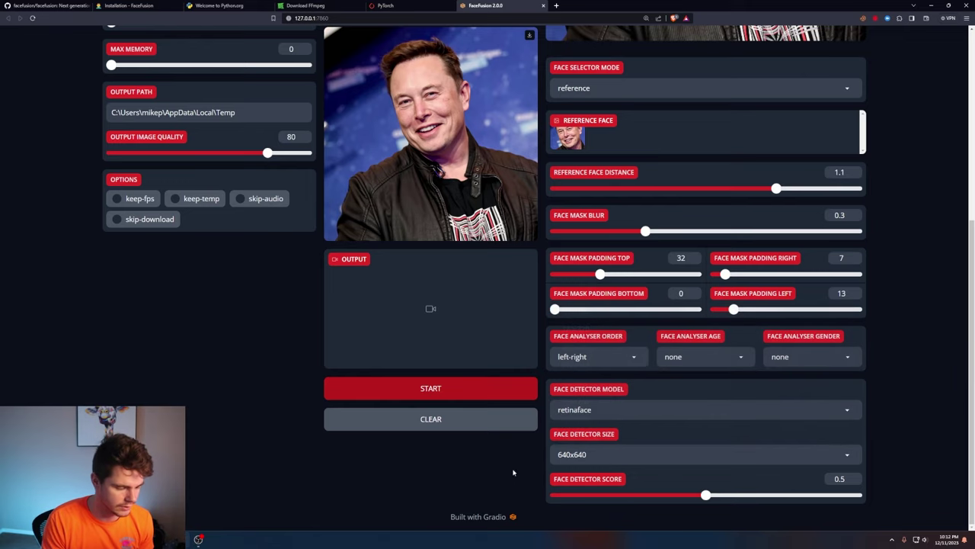
click(614, 460)
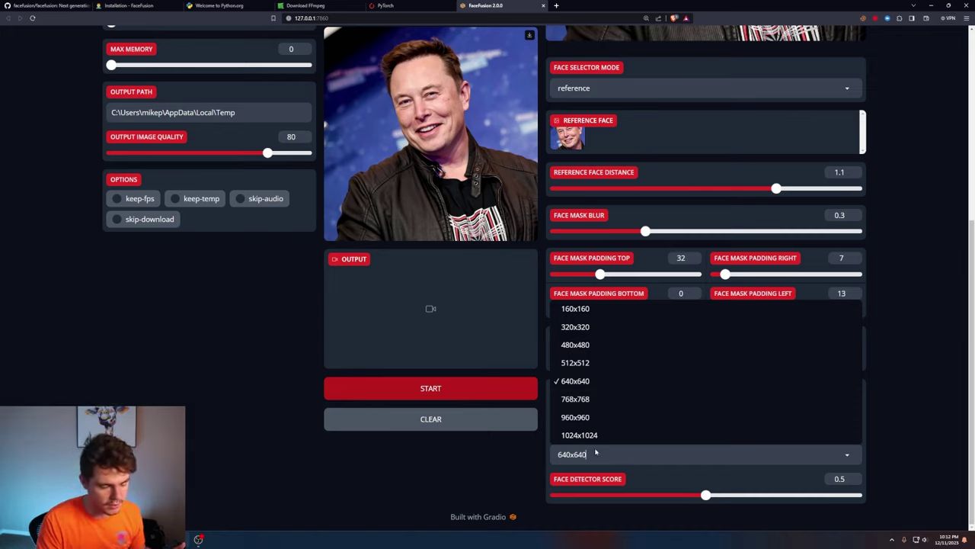
click(570, 450)
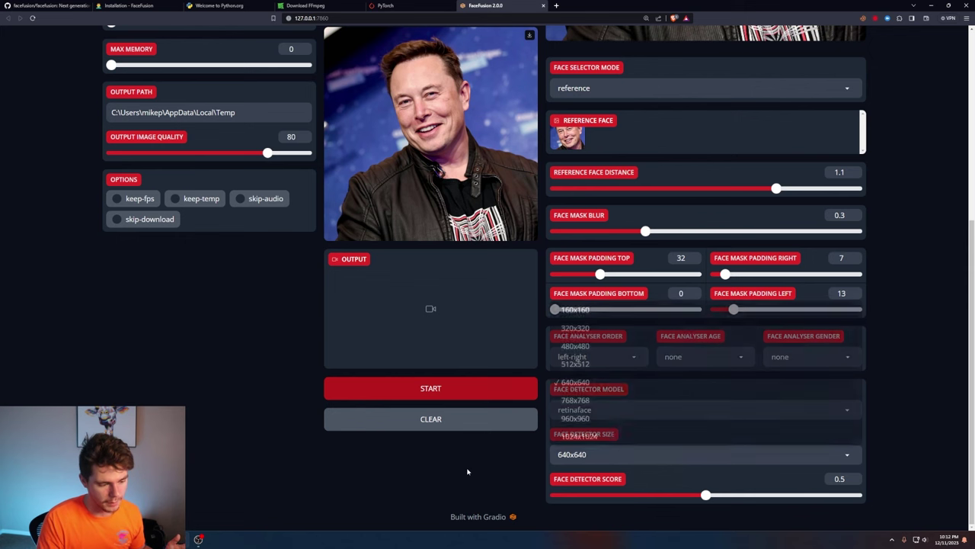
scroll(466, 468, up, 5)
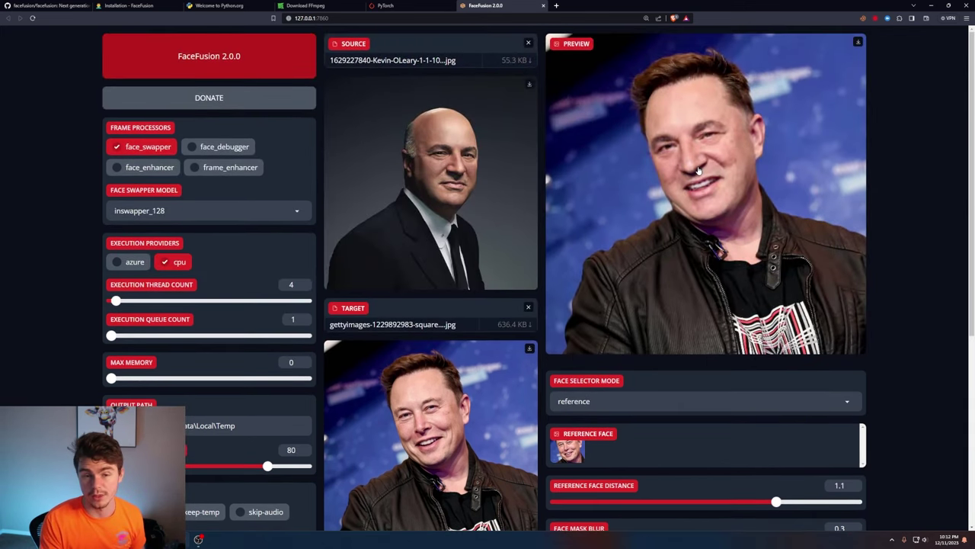
scroll(659, 473, down, 5)
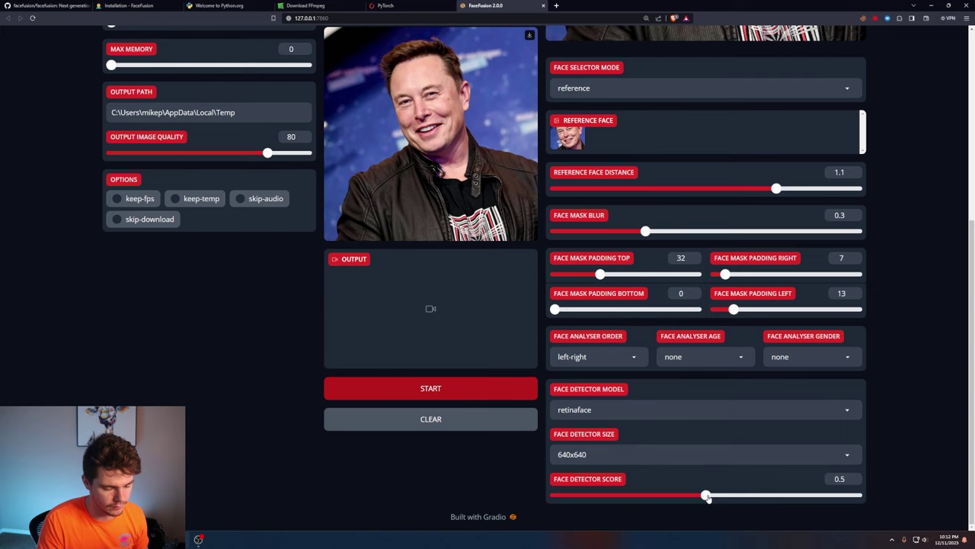
drag(707, 496, 796, 496)
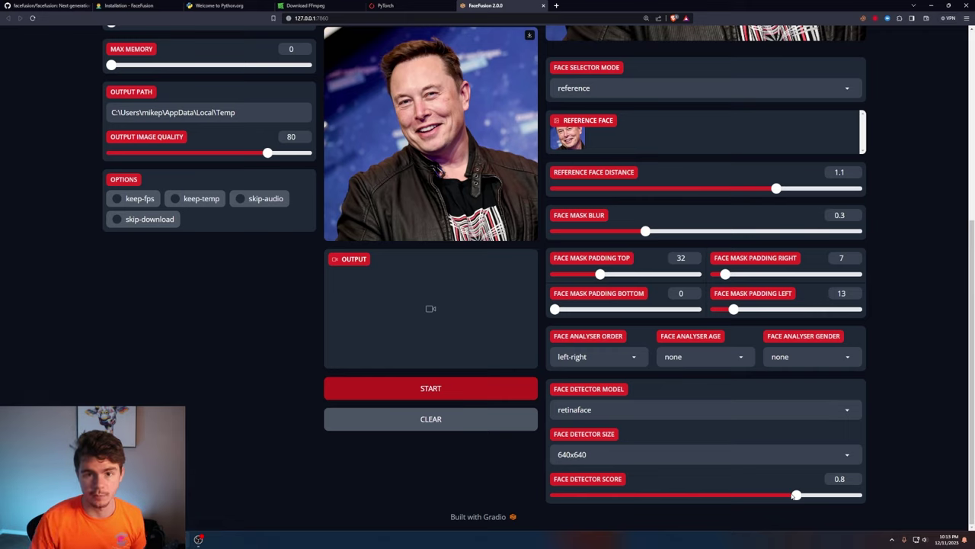
drag(796, 496, 704, 496)
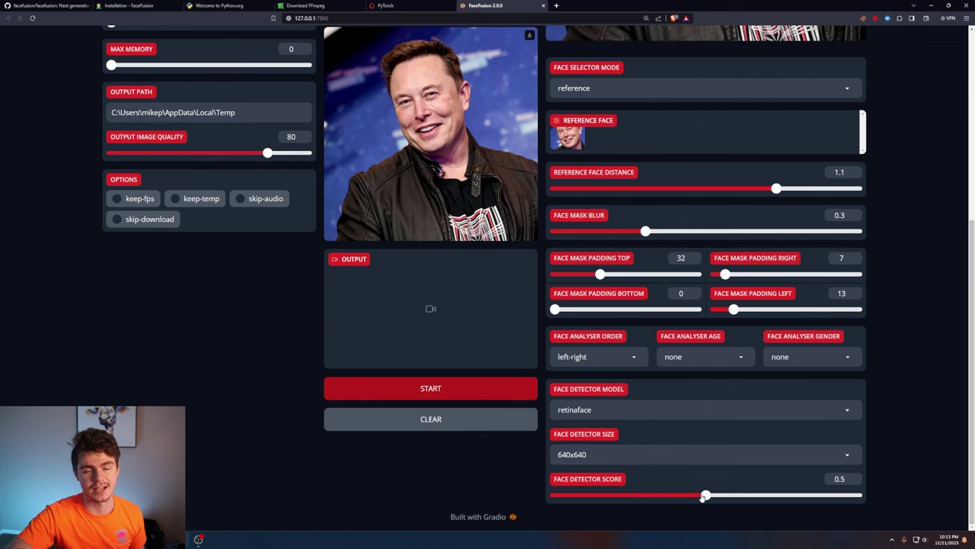
scroll(730, 145, up, 5)
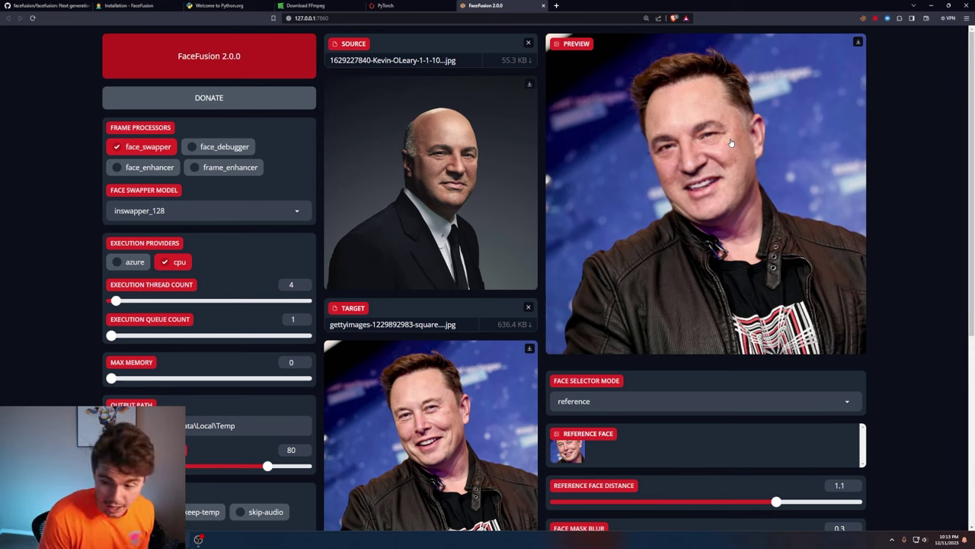
Step: Load maxresdefault as target and Sam-Bankman-Fried-FTX.webp as source
click(532, 309)
click(448, 349)
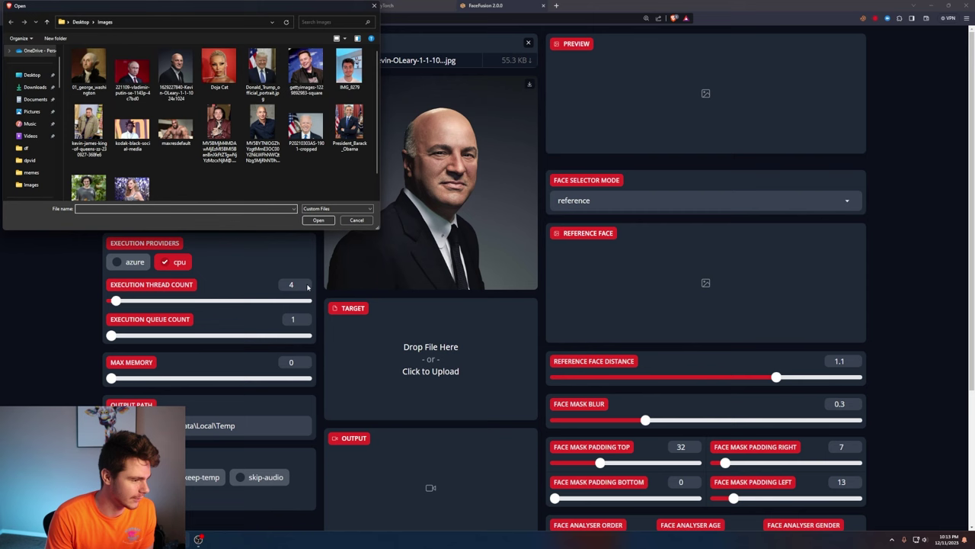
double_click(175, 130)
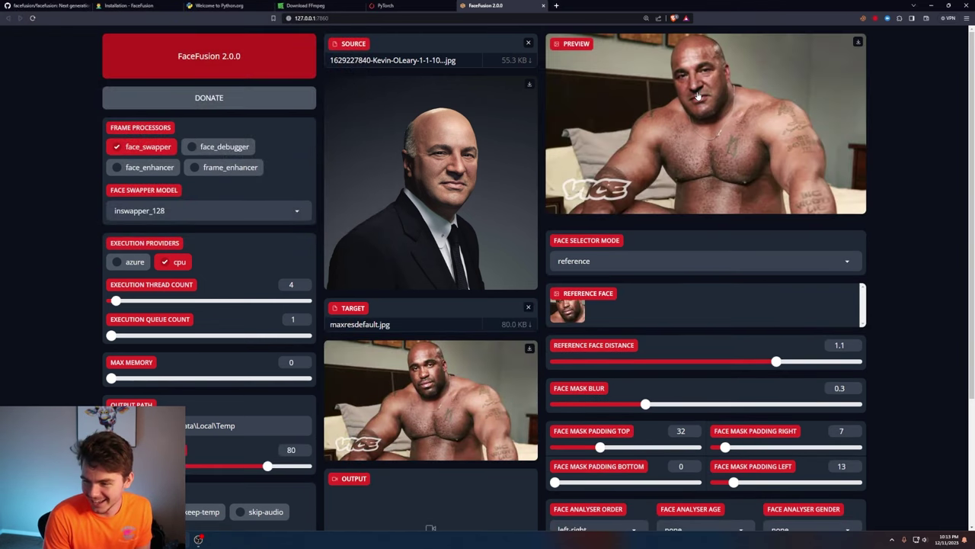
click(528, 42)
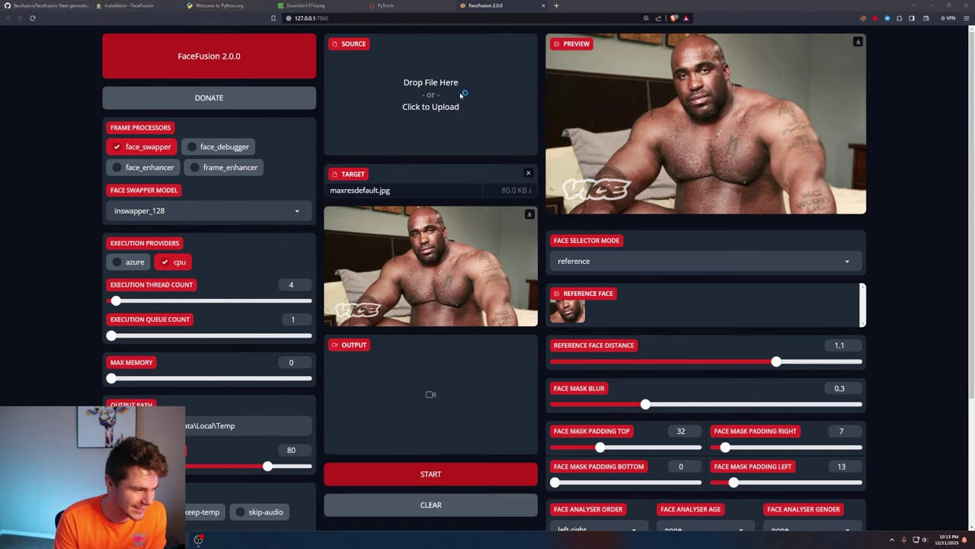
click(457, 95)
double_click(90, 189)
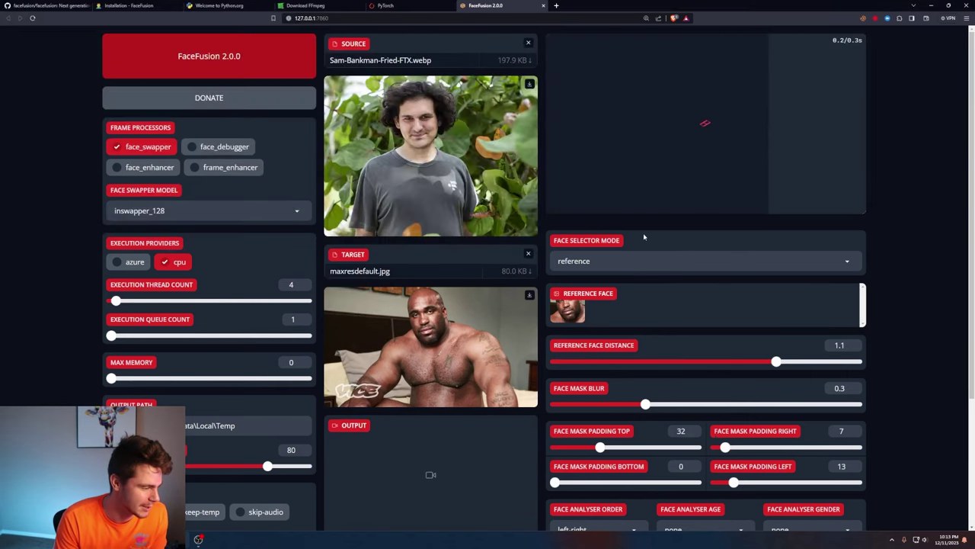
Step: Replace the source with Doja Cat.webp and the target with the taylor-swift renaissance photo
click(528, 43)
click(446, 109)
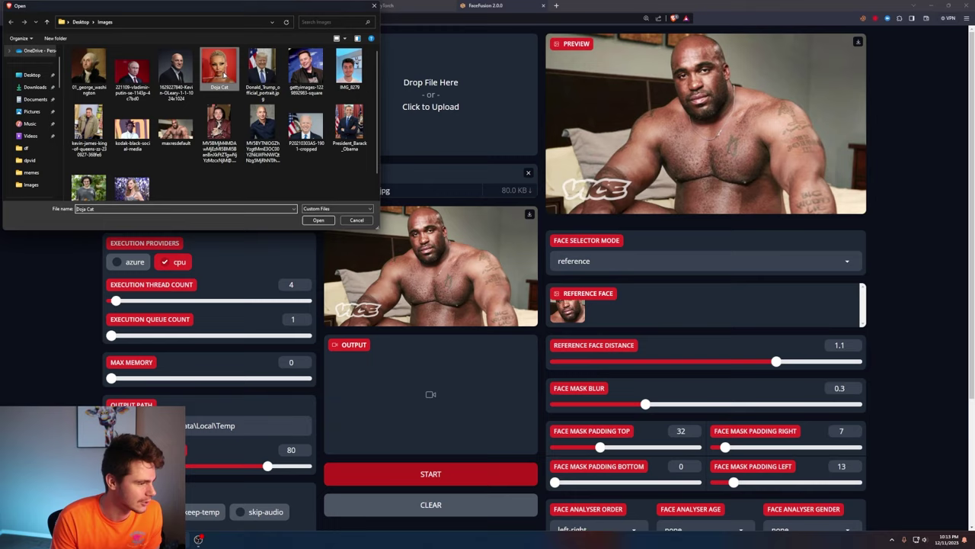
double_click(218, 65)
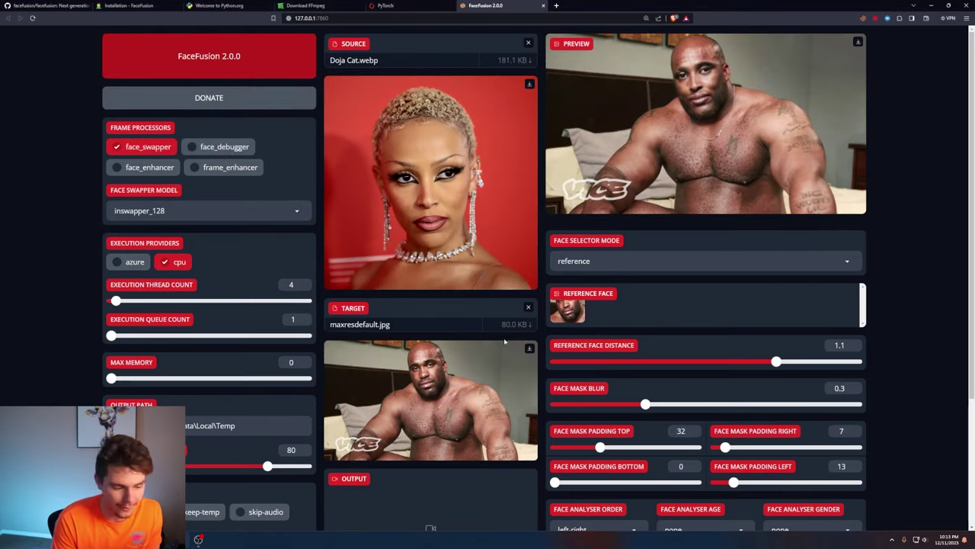
click(528, 307)
click(457, 324)
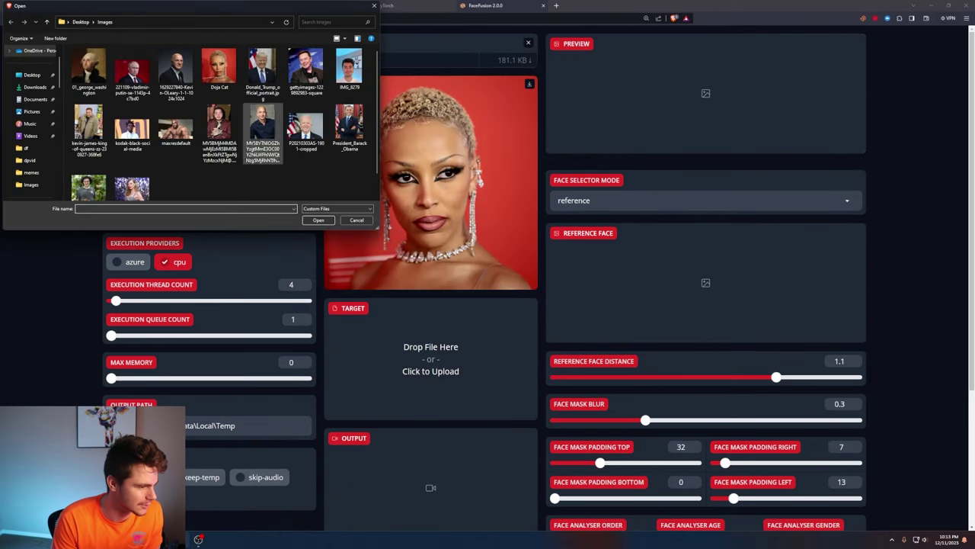
double_click(132, 187)
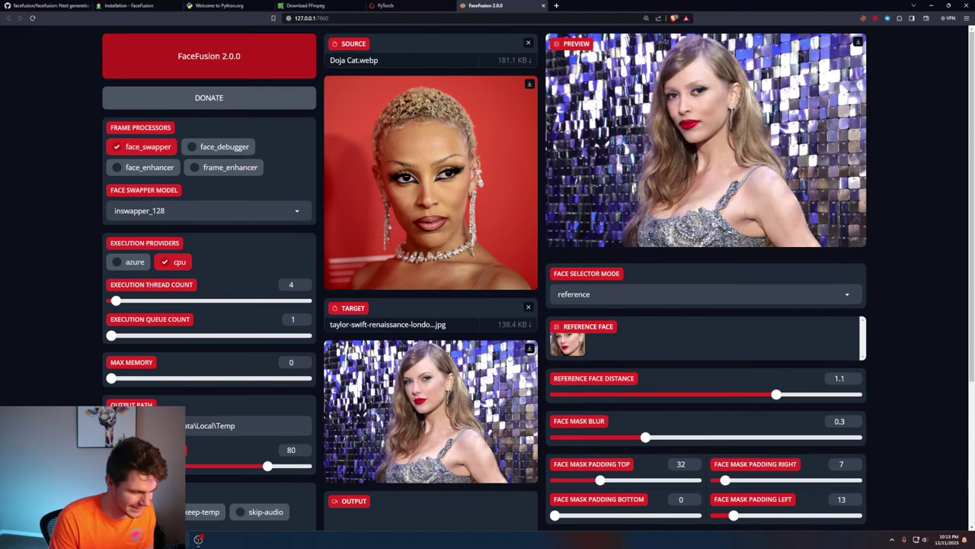
Step: Load 01_george_washington.webp as target and kodak-black-social-media as source
click(527, 307)
click(472, 359)
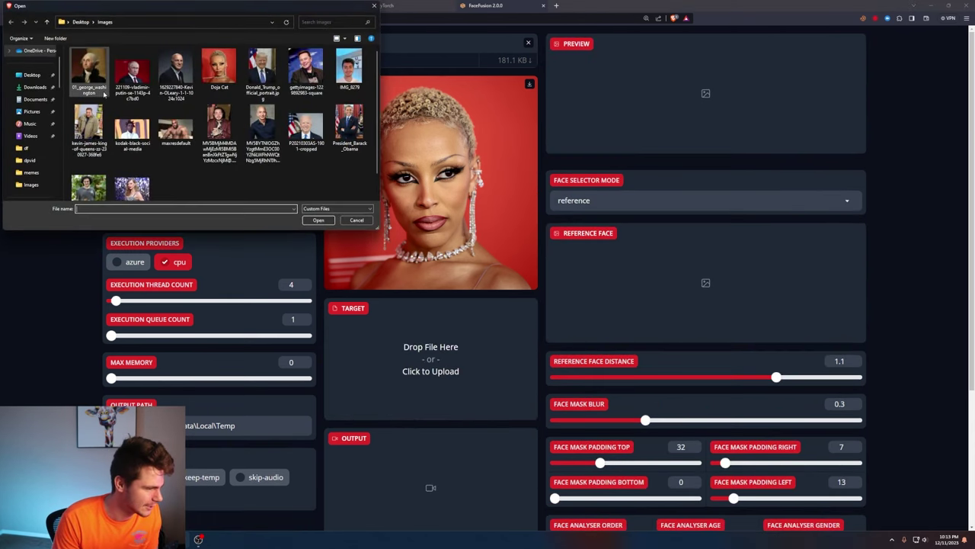
double_click(89, 73)
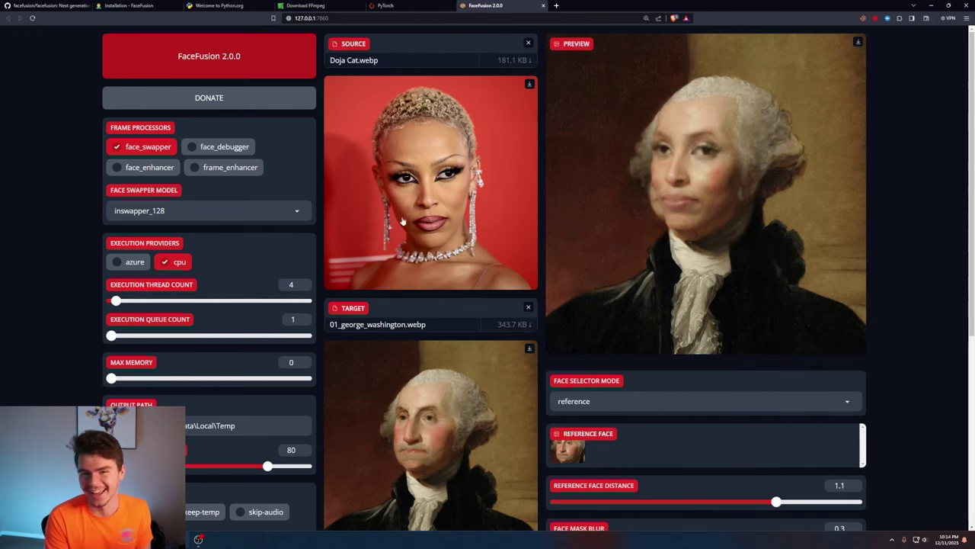
click(528, 42)
click(417, 100)
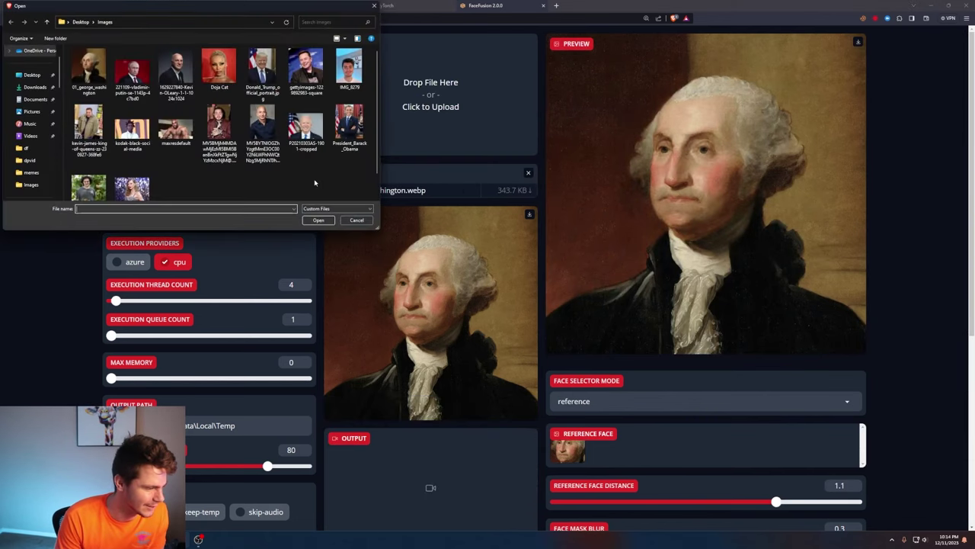
double_click(132, 128)
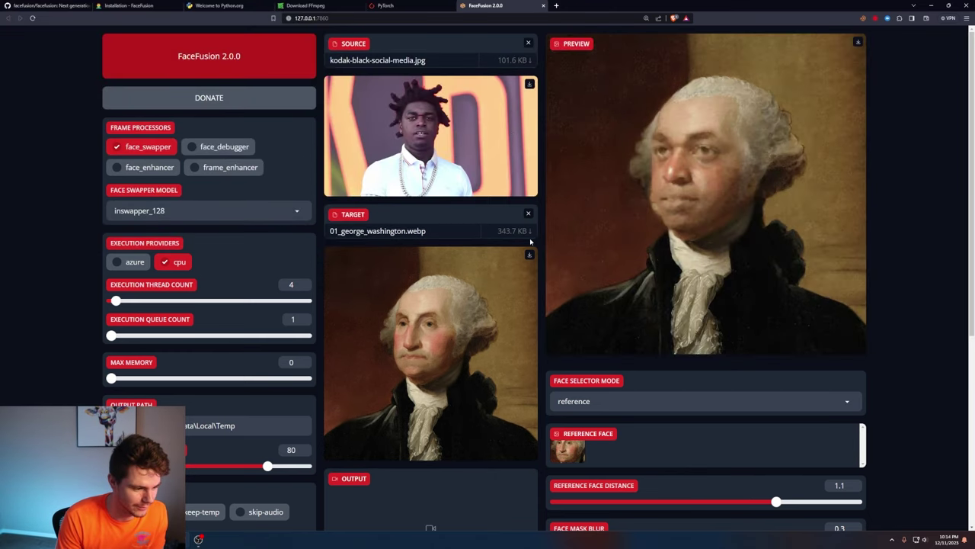
Step: Make kodak-black-social-media.jpg the target and IMG_8279 the source, then run START
click(528, 213)
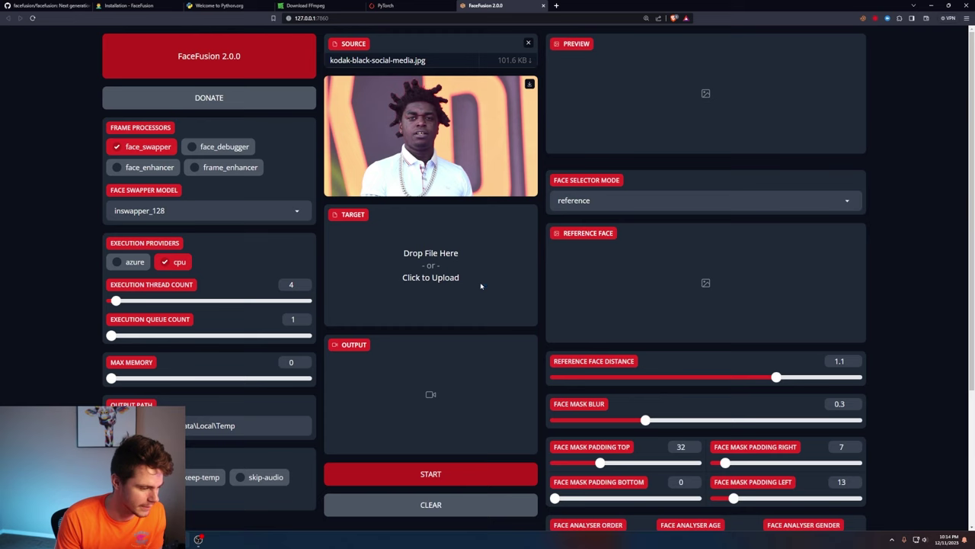
click(480, 283)
double_click(132, 128)
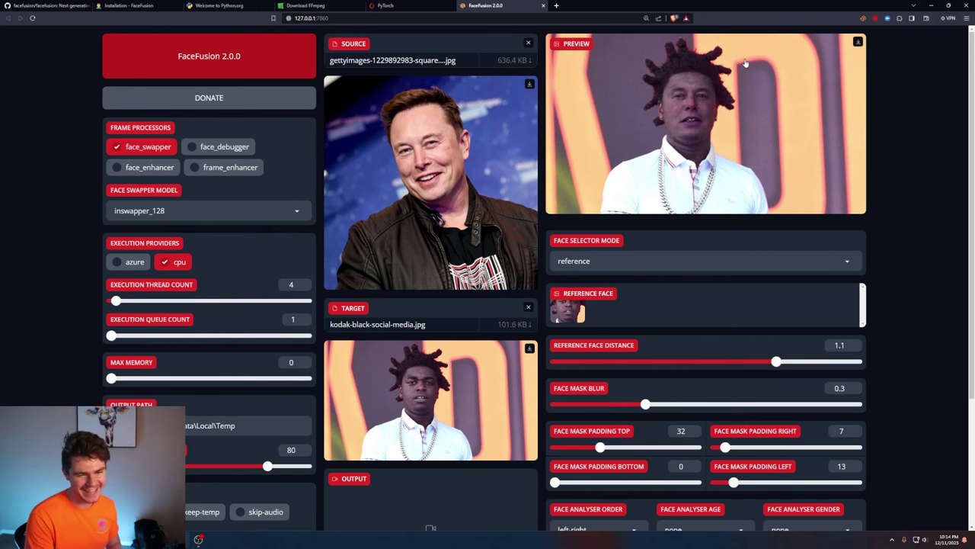
click(528, 42)
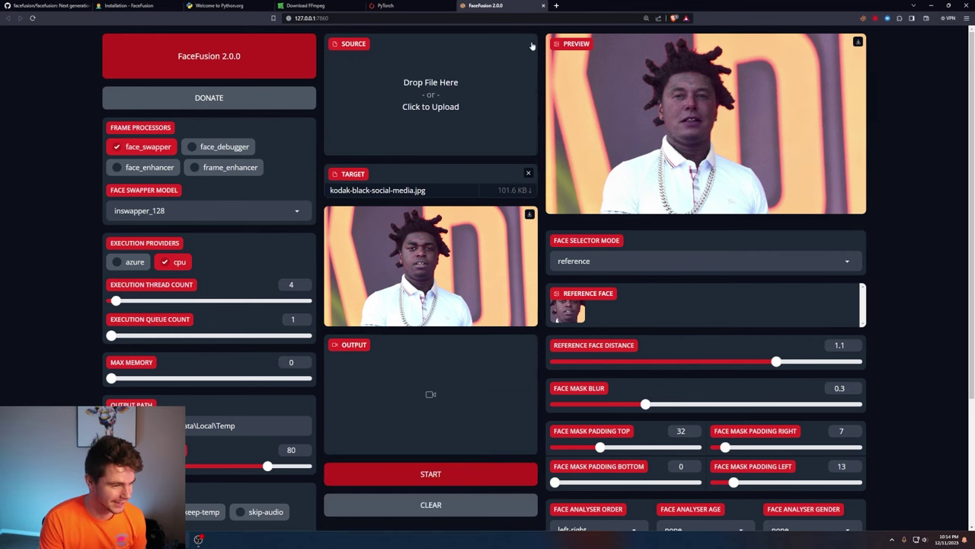
click(431, 95)
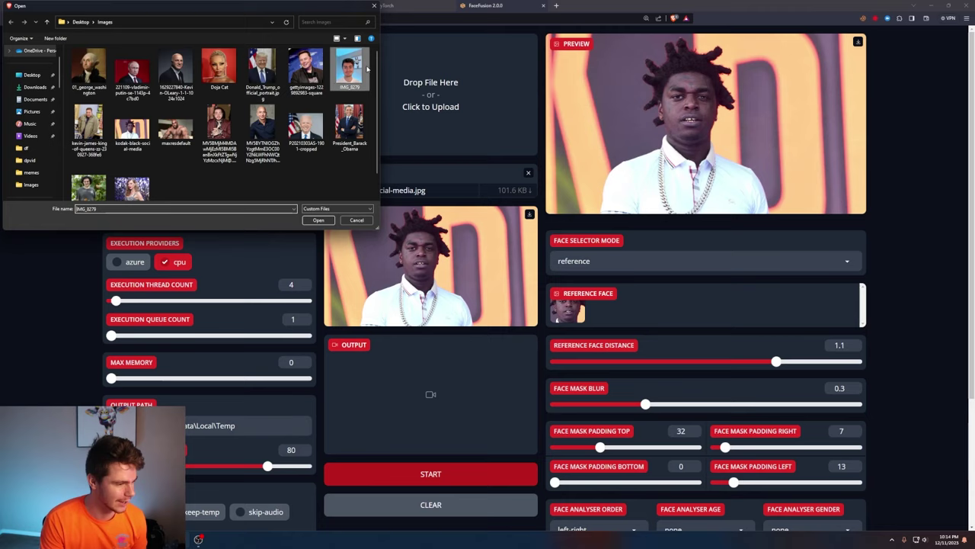
double_click(348, 69)
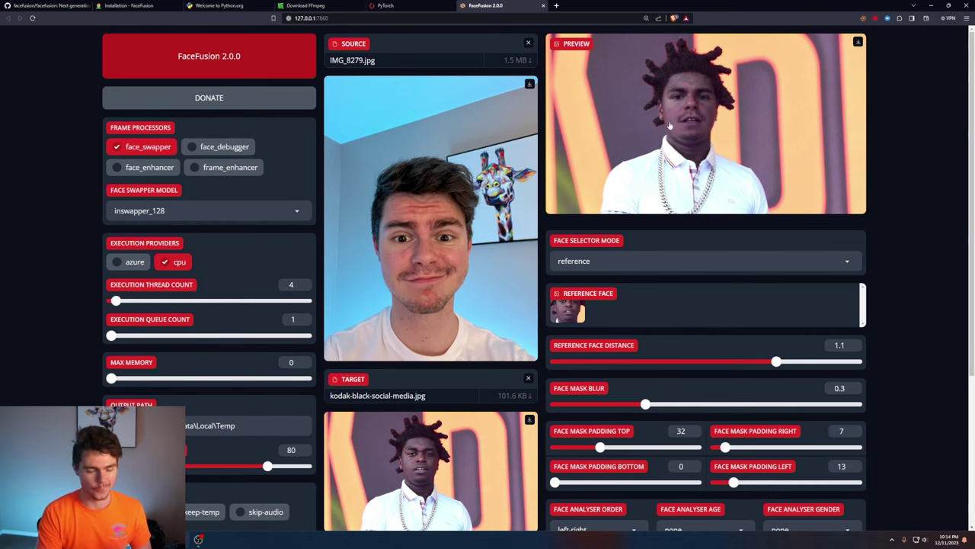
scroll(325, 392, down, 3)
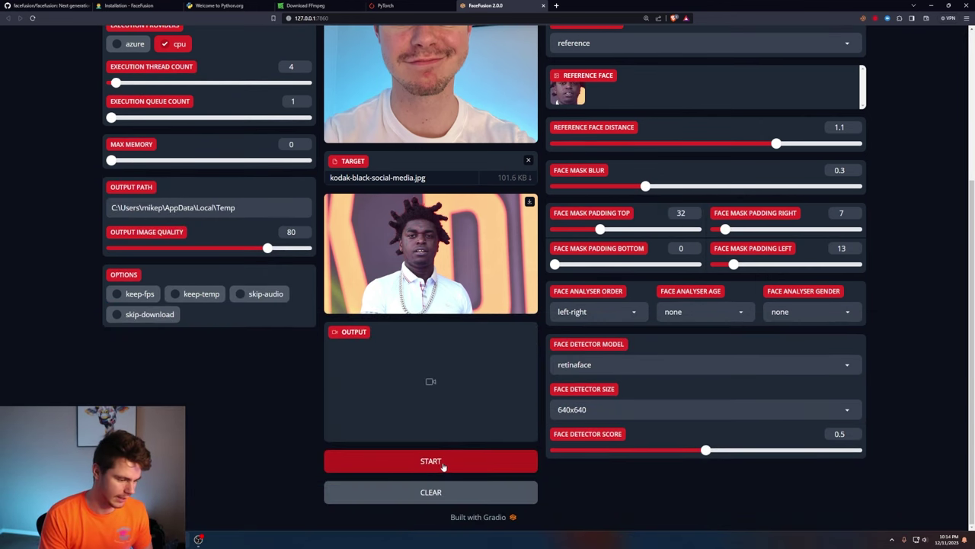
click(444, 464)
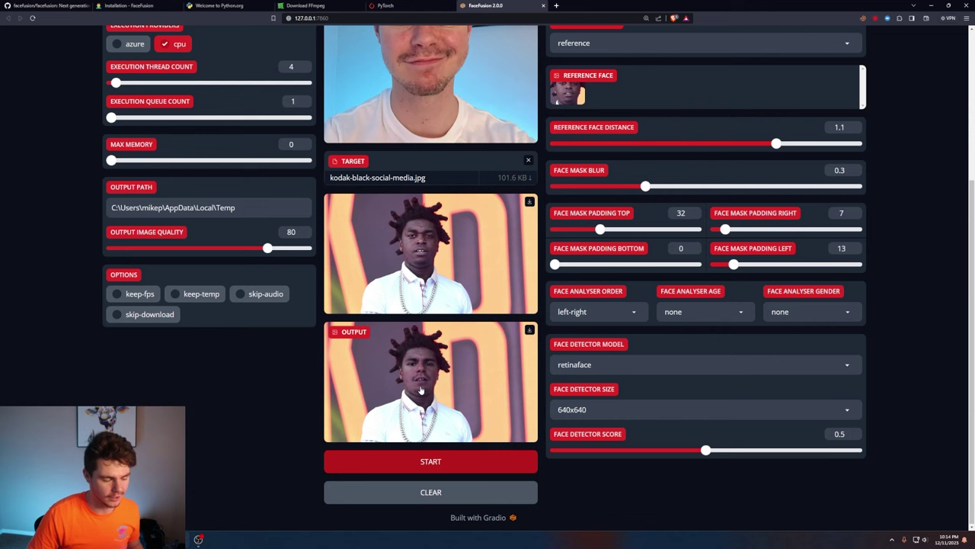
Step: Load the tuxedo pngimg.com portrait as source and IMG_8279.jpg as target
scroll(417, 392, up, 3)
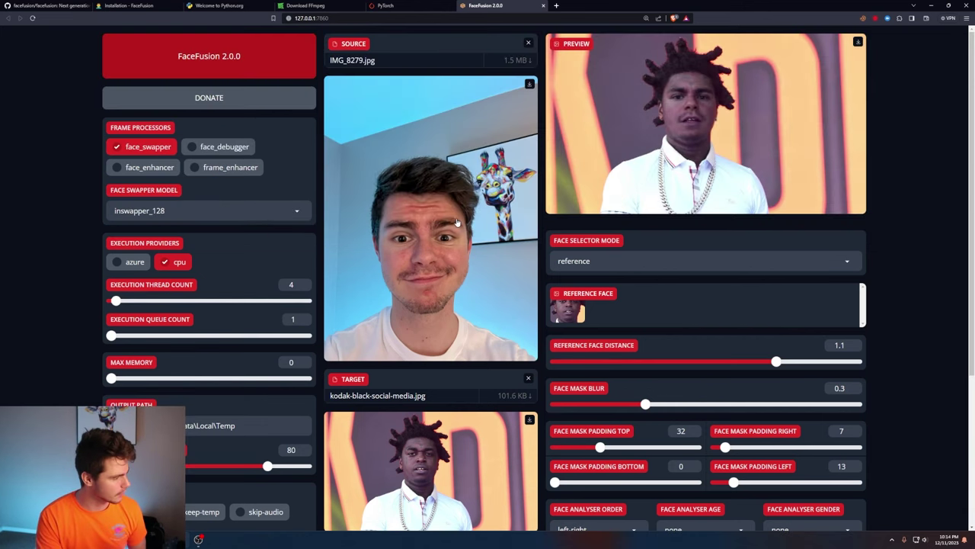
drag(530, 43, 532, 152)
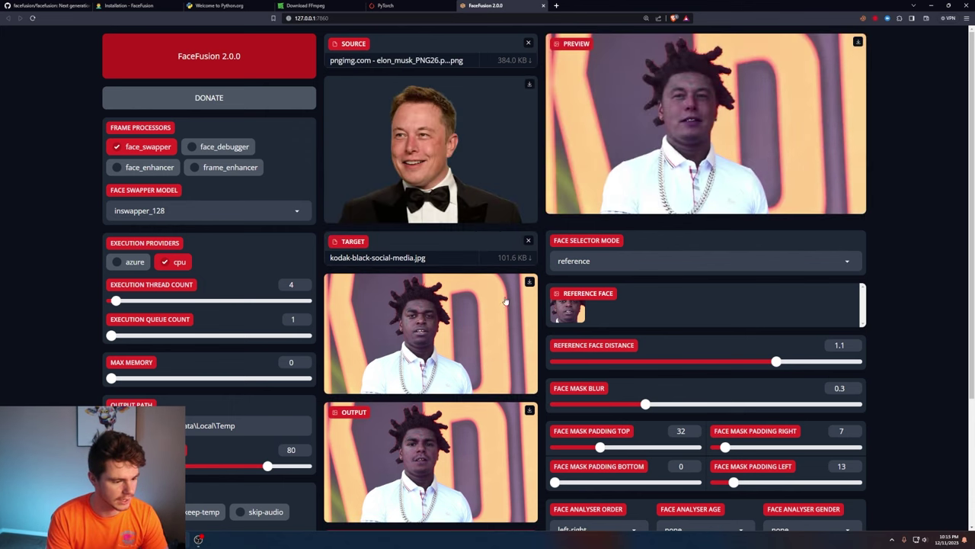
click(528, 240)
click(430, 328)
double_click(87, 66)
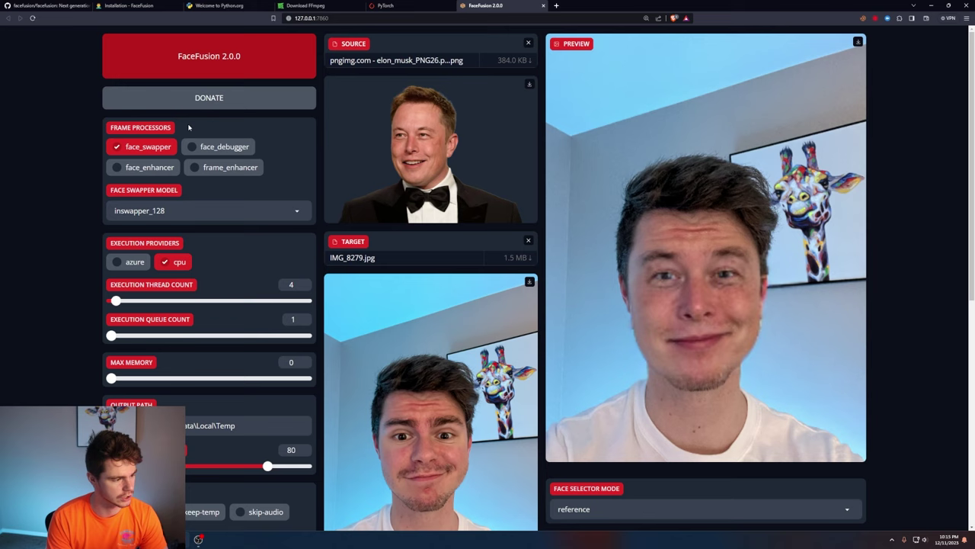
Step: Enable face_enhancer with gfpgan_1.4 at blend 80, briefly testing face_debugger and frame_enhancer
click(126, 173)
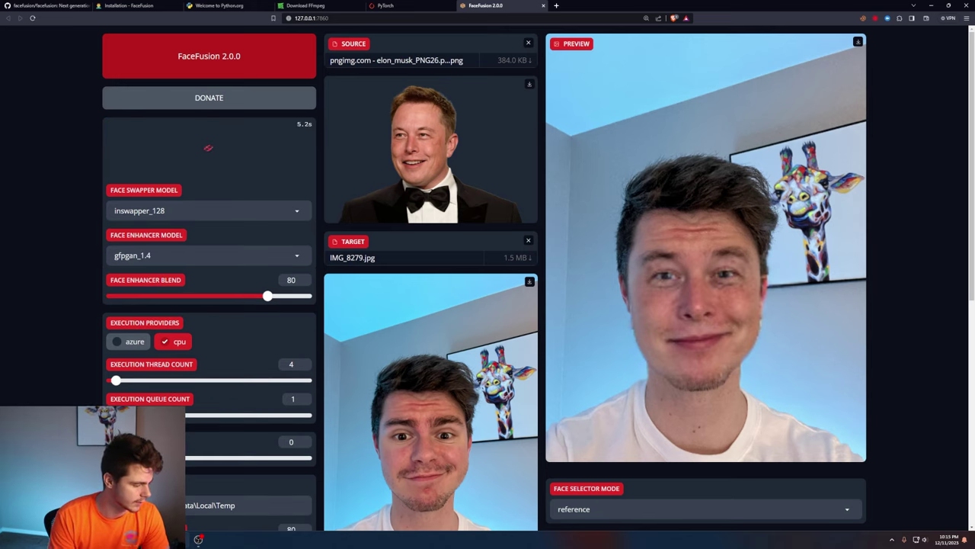
key(alt+Tab)
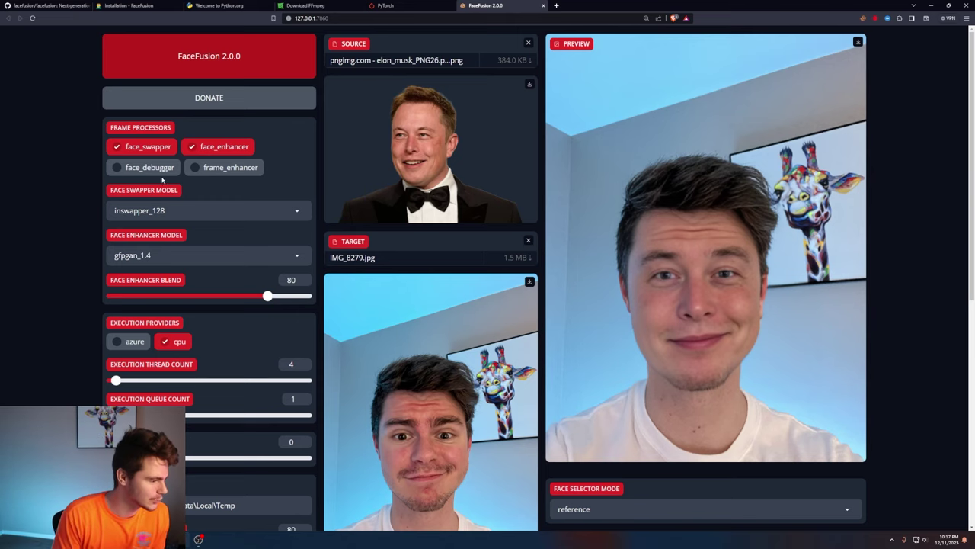
click(117, 167)
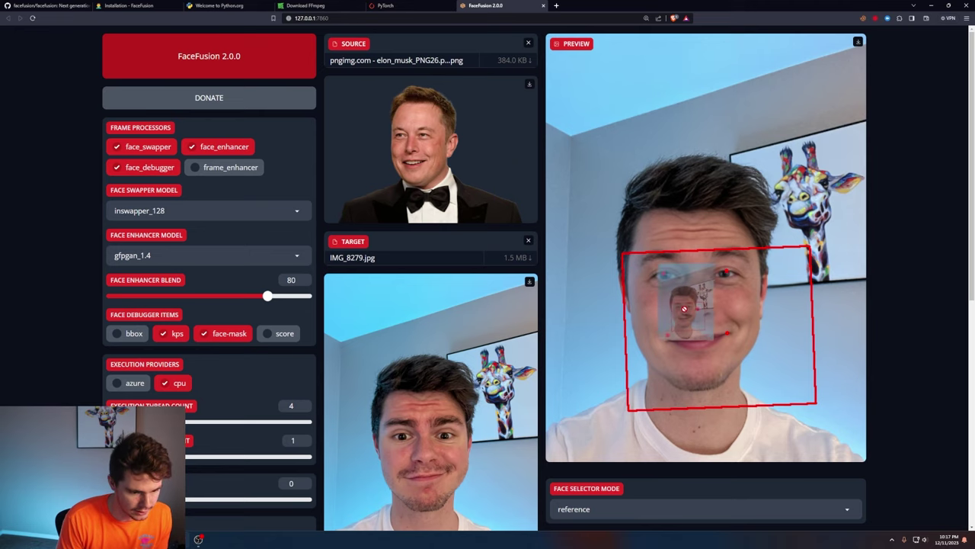
click(145, 169)
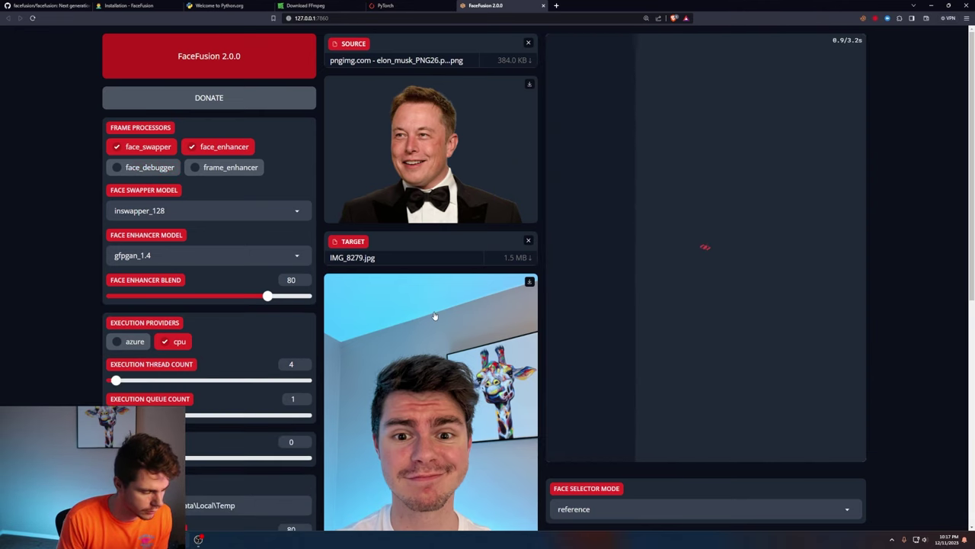
click(225, 167)
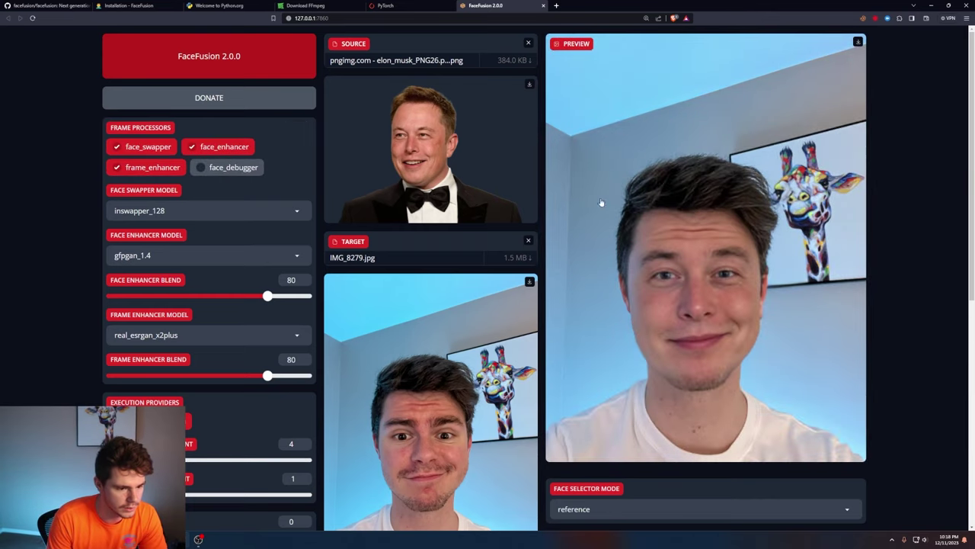
click(152, 167)
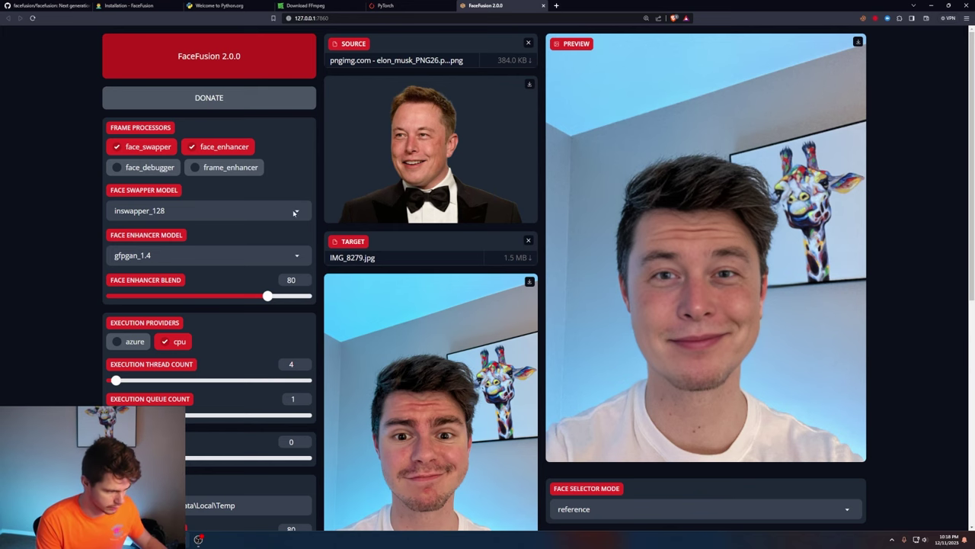
scroll(192, 311, down, 2)
scroll(642, 286, up, 2)
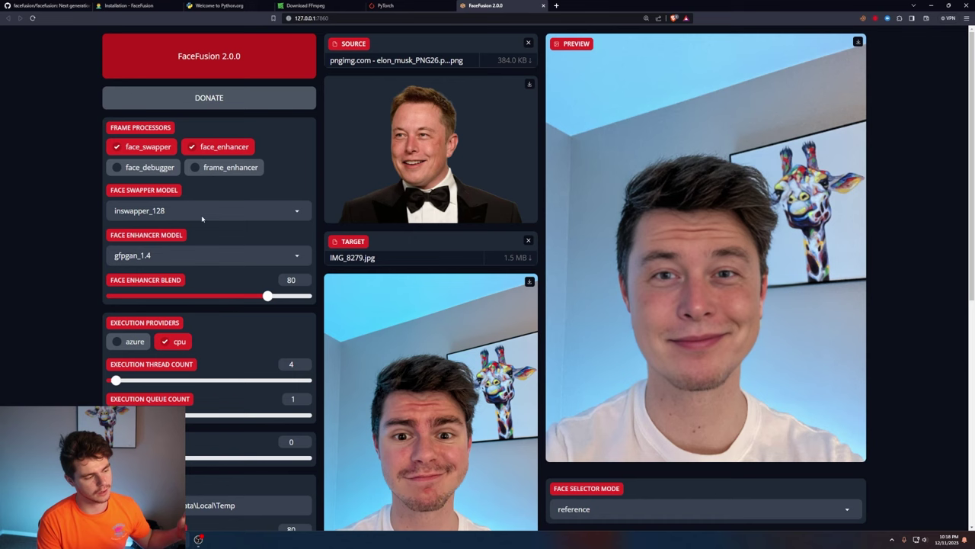
click(141, 212)
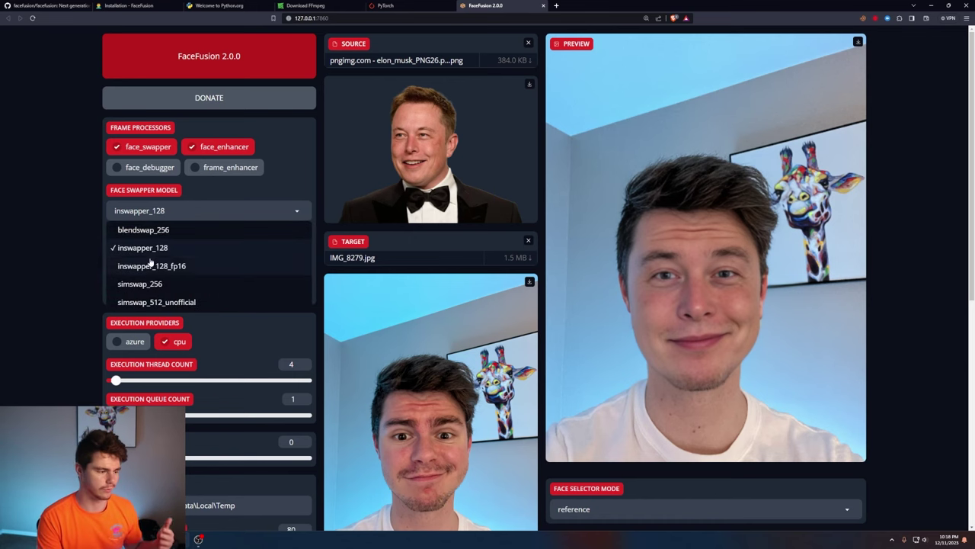
scroll(161, 281, down, 1)
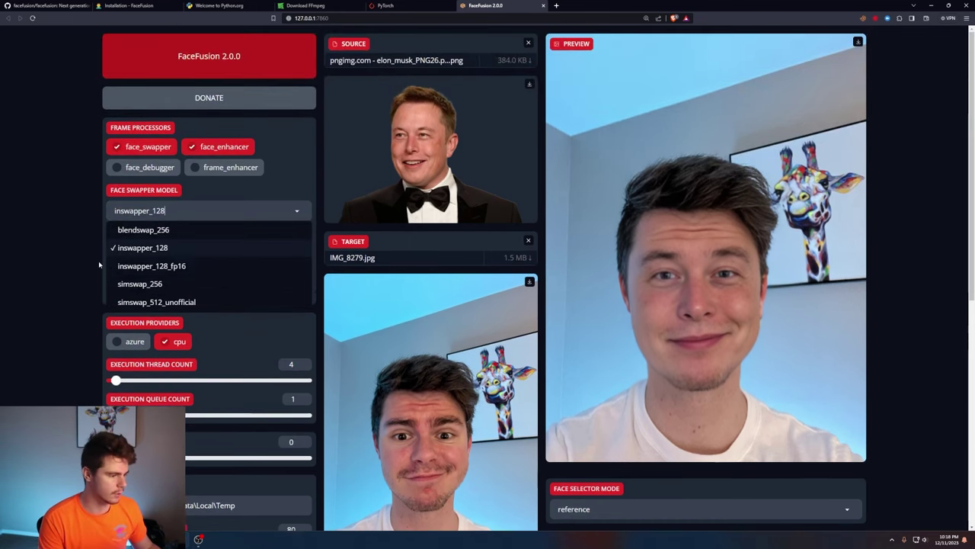
click(189, 229)
click(162, 254)
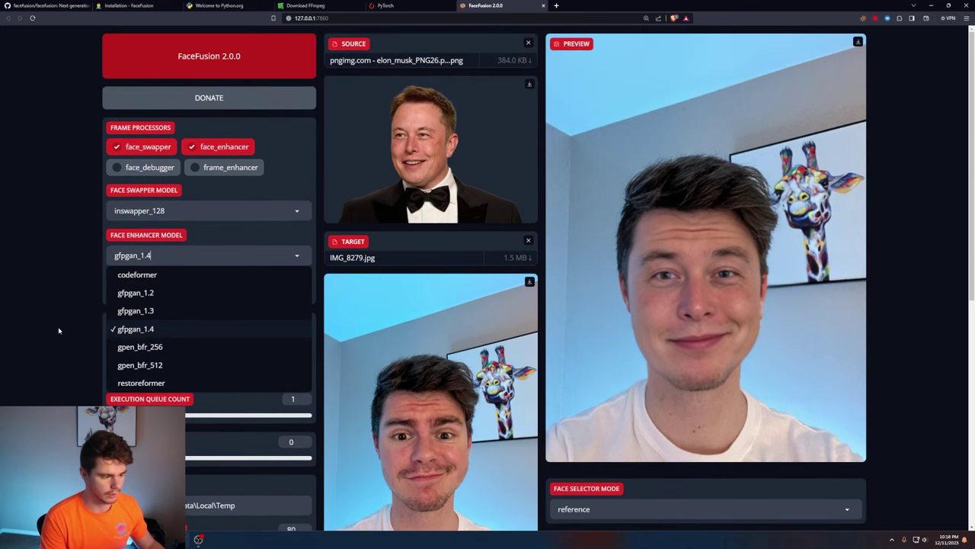
click(58, 330)
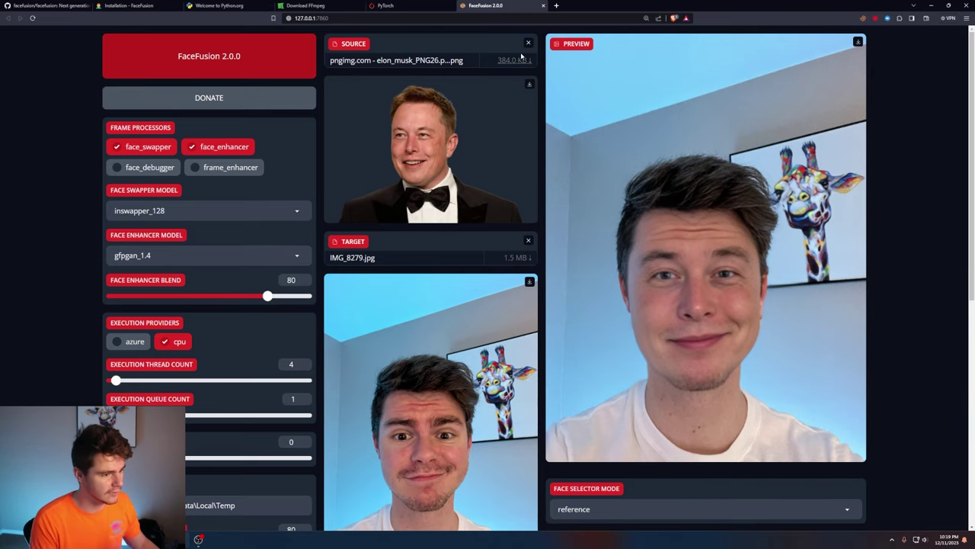
Step: Load the presidential portrait as source and remove the current target image
click(431, 100)
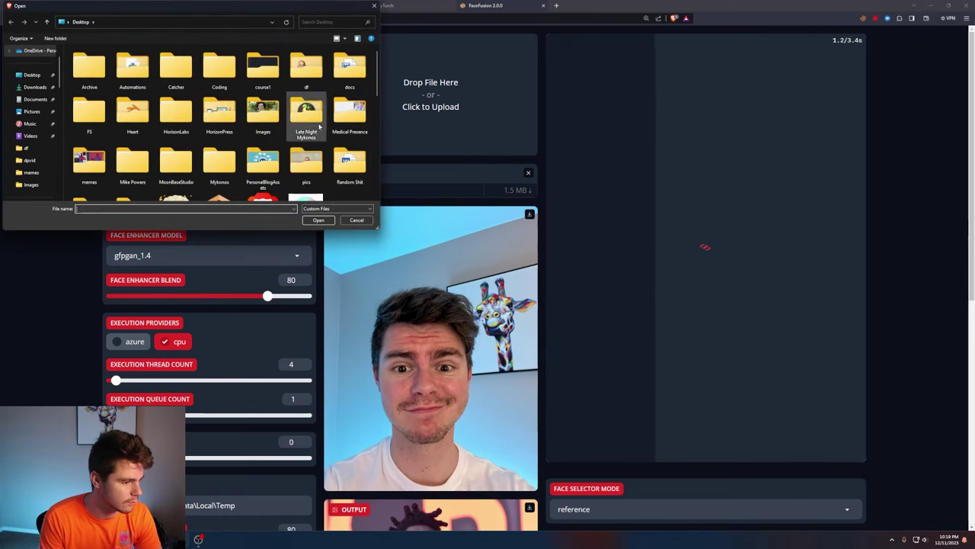
double_click(308, 116)
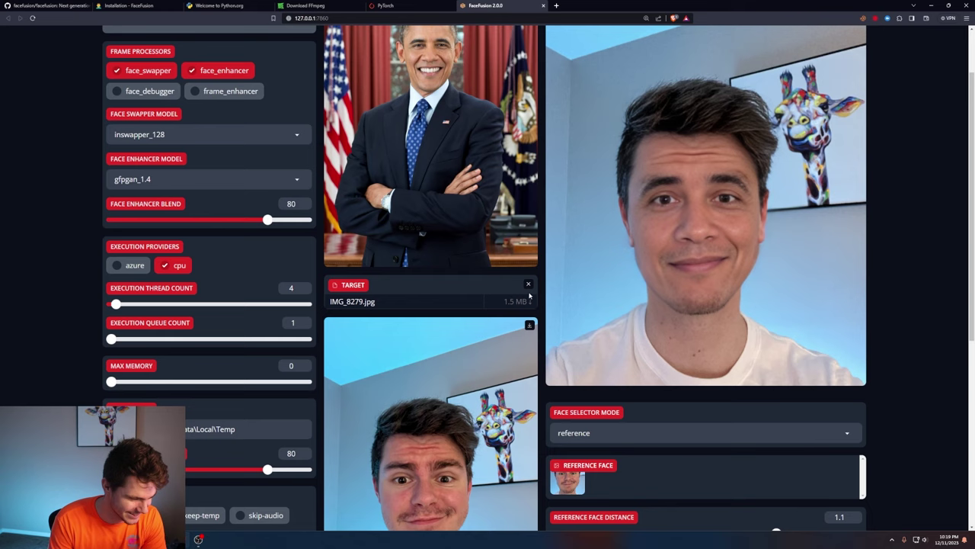
click(525, 283)
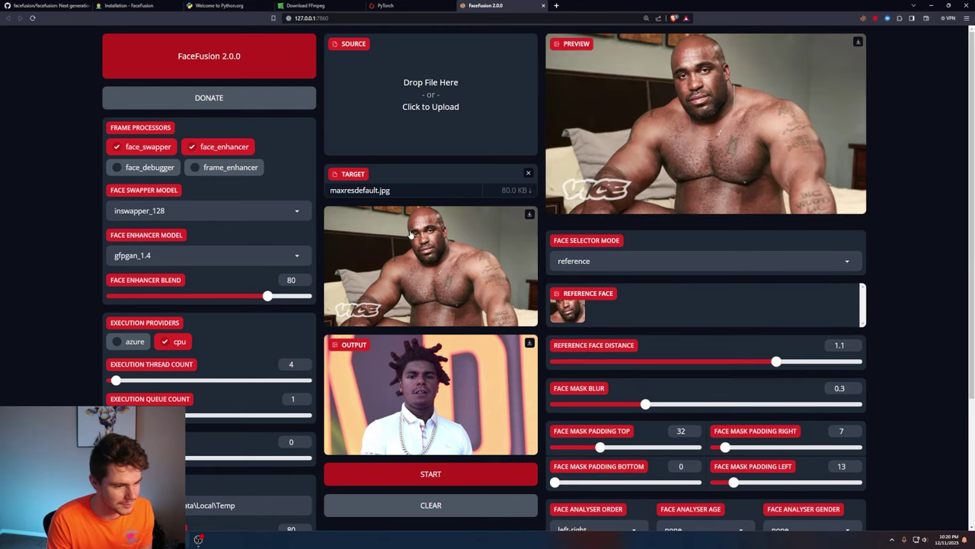
Step: Load the red-background portrait as source, then clear the source slot again
click(408, 82)
double_click(221, 70)
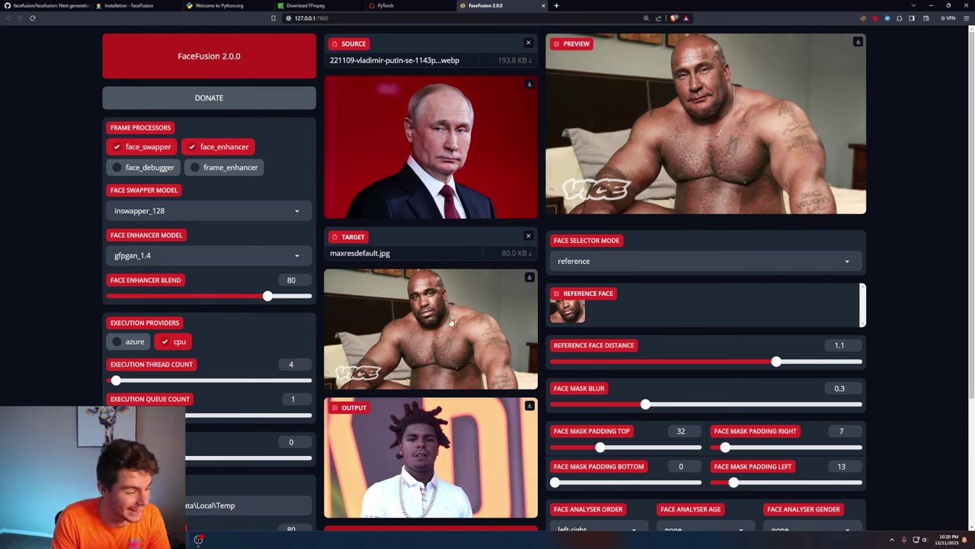
click(528, 44)
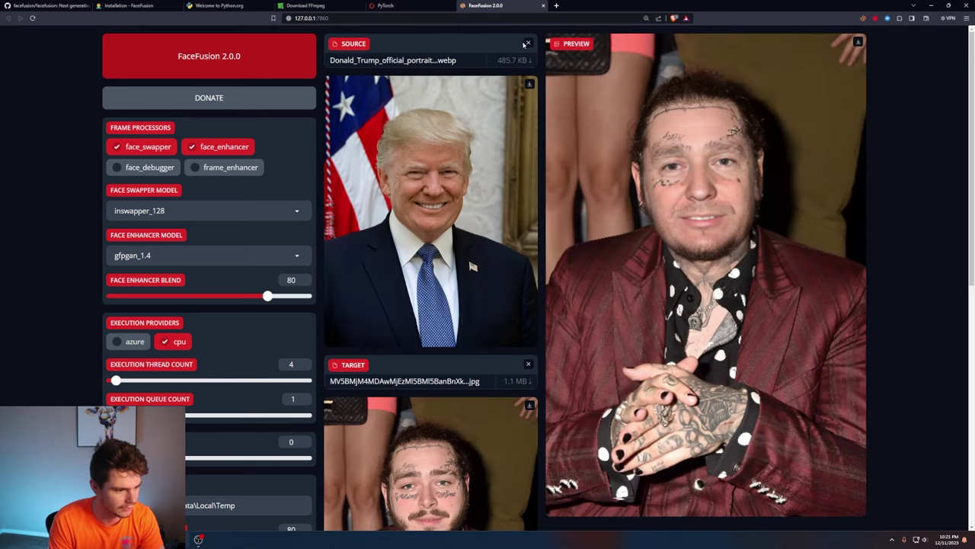
click(529, 43)
Step: Load the painted colonial portrait 01_george_washington.webp as the source face
click(427, 104)
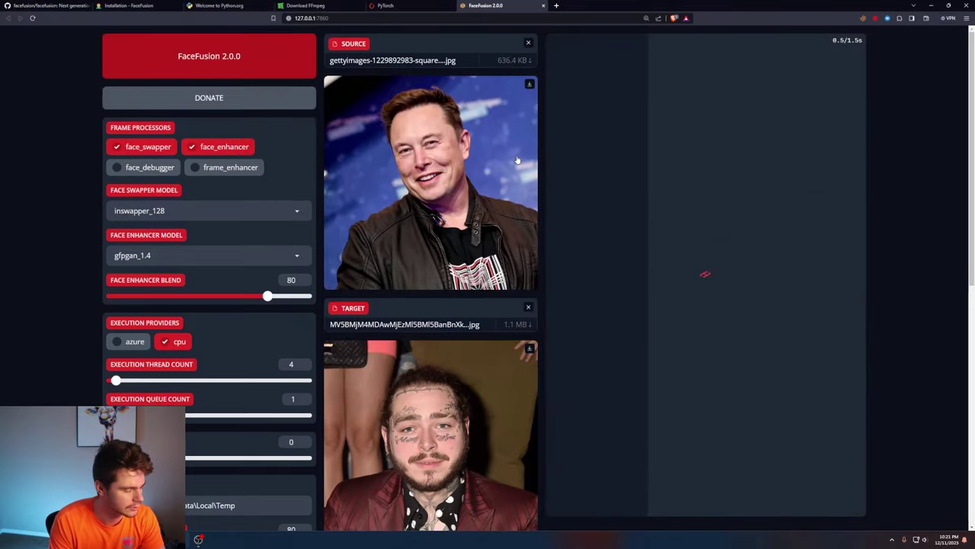
click(528, 43)
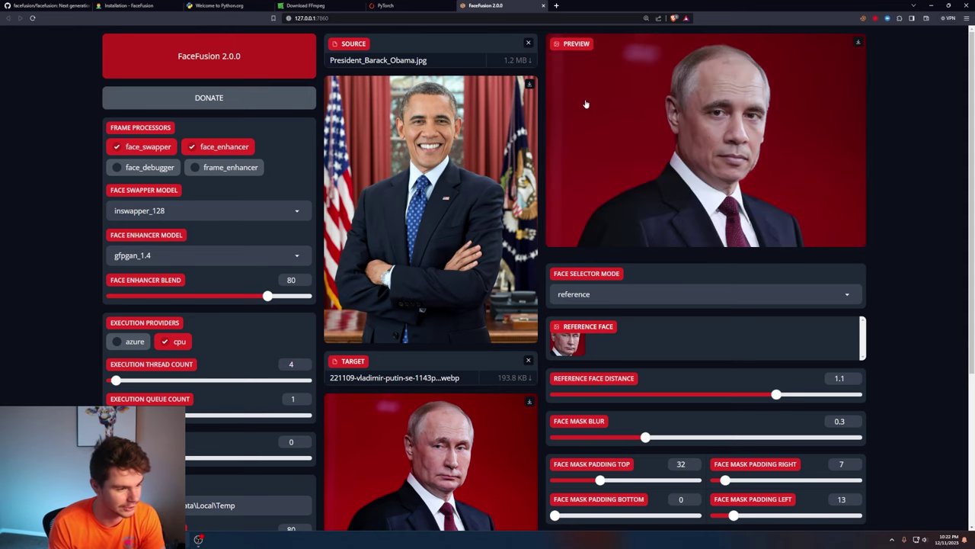
click(527, 44)
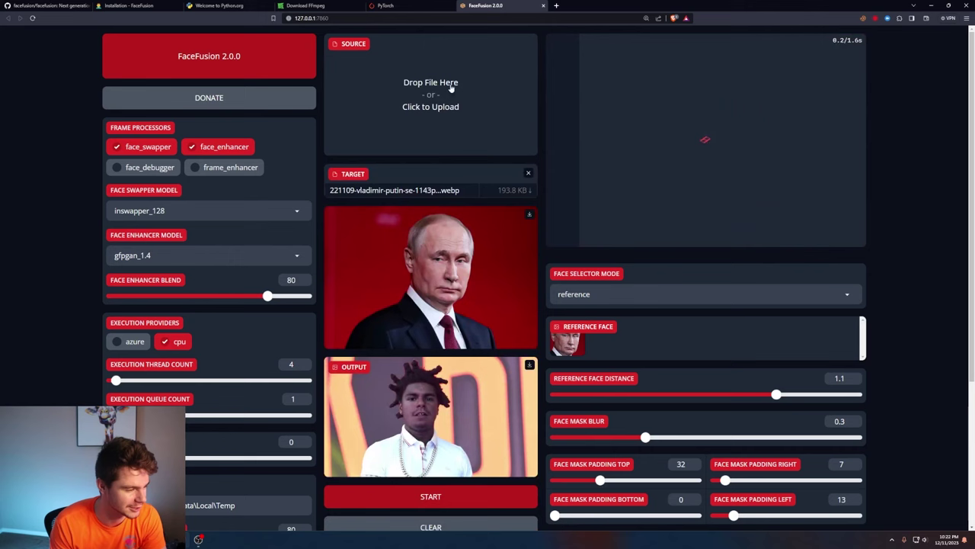
double_click(89, 67)
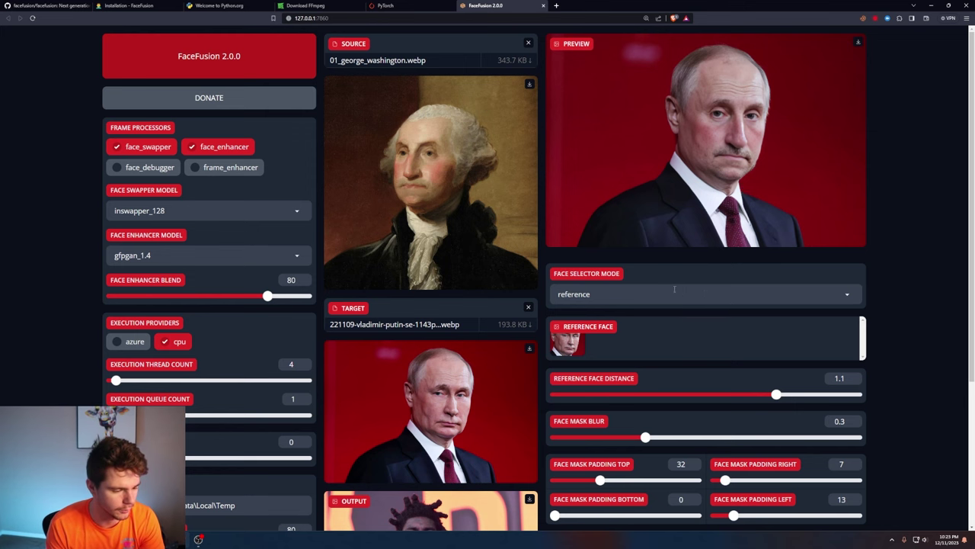
scroll(674, 289, down, 3)
scroll(867, 183, up, 3)
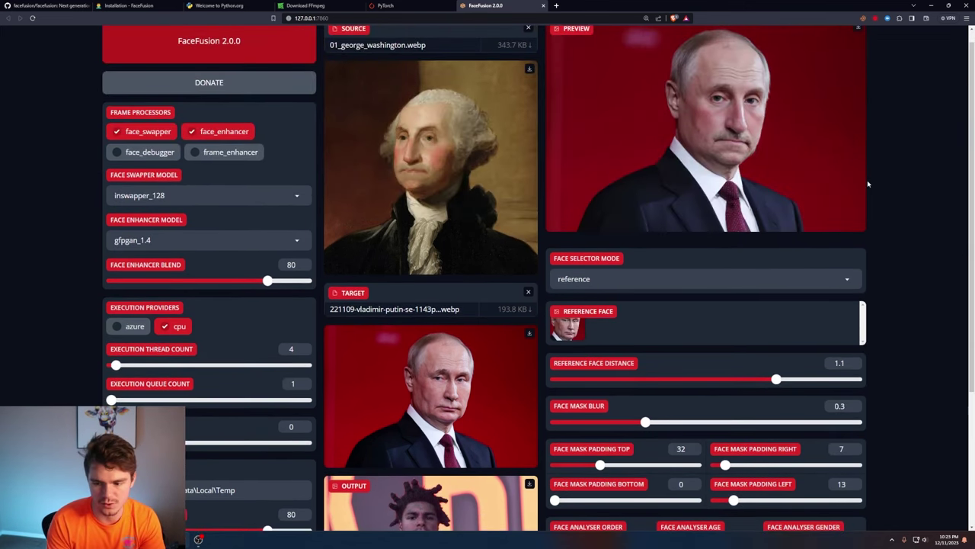
scroll(795, 80, up, 1)
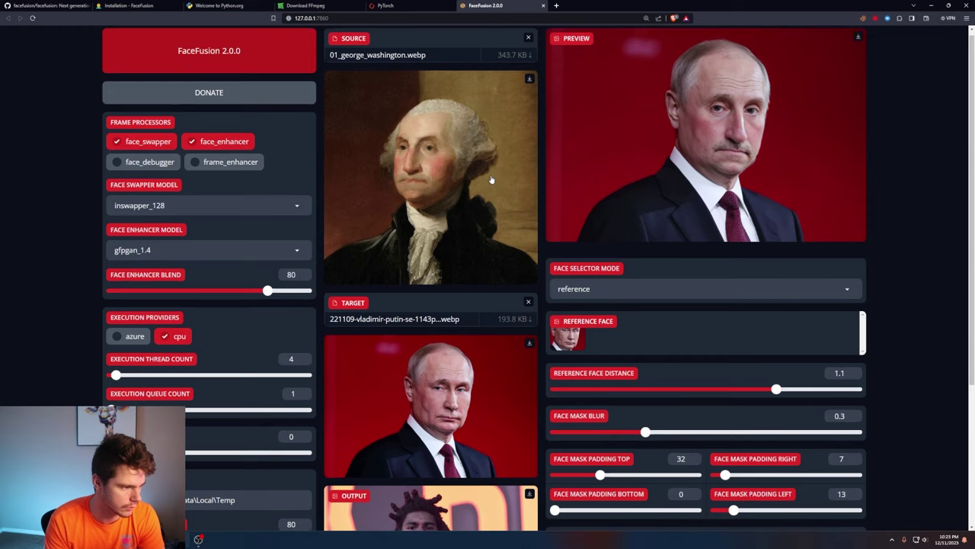
click(529, 43)
Step: Clear the source face image, leaving kodak-black-social-media.jpg loaded as the only target
click(422, 130)
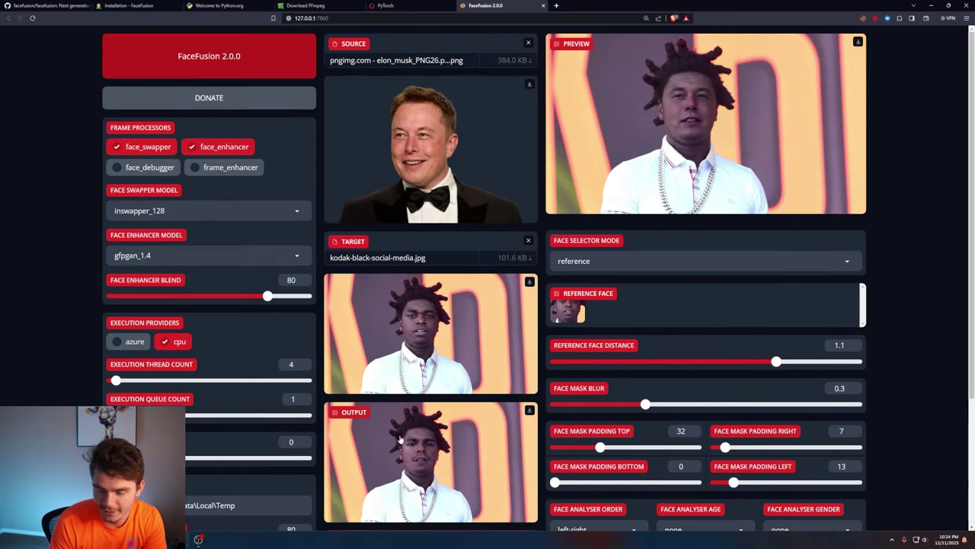
click(528, 43)
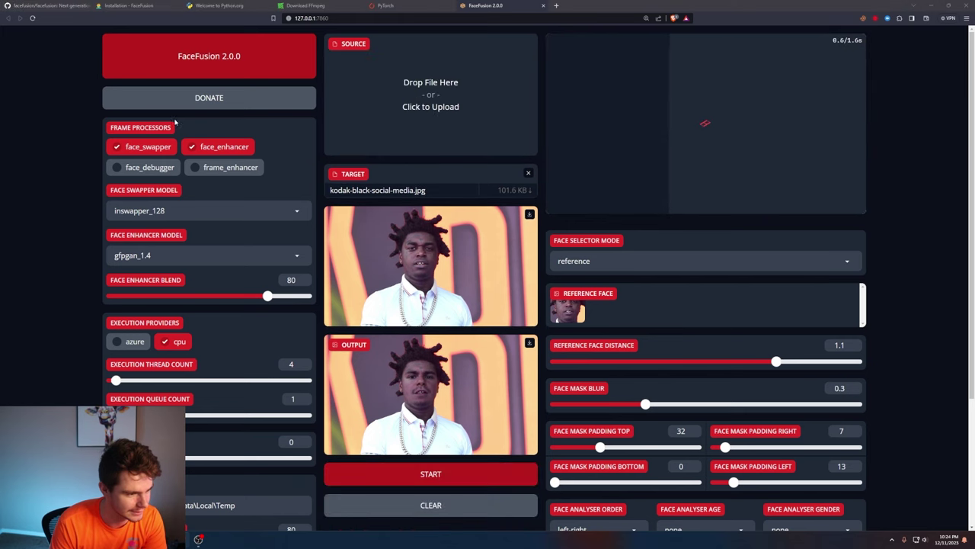